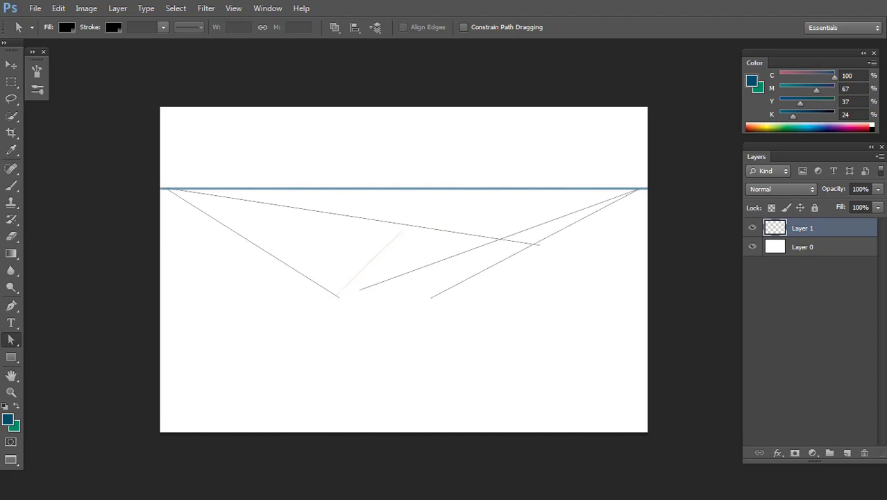
Move the free ends of the four vanishing-point guide paths so they cross to enclose a four-sided shape below the horizon.
left_click_drag(359, 289, 255, 265)
left_click_drag(337, 304, 448, 325)
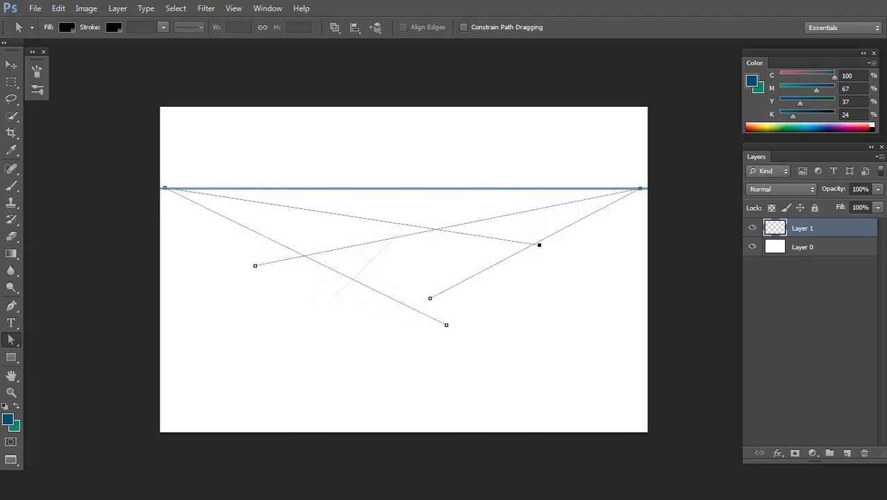
left_click_drag(540, 244, 553, 265)
left_click_drag(431, 298, 311, 321)
key("ctrl+plus")
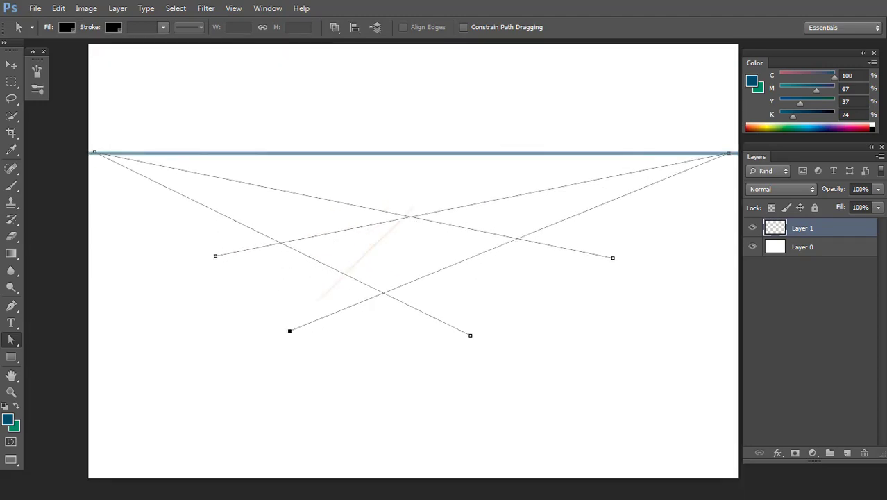
Activate the Line tool with pink (C 0, M 100, Y 44, K 0) and try a line along the quadrilateral's back-left edge.
key("l")
key("u")
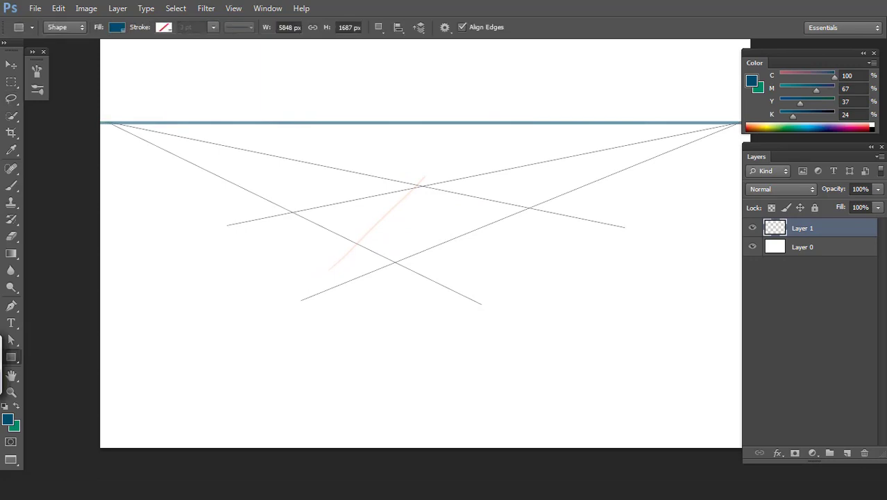
right_click(11, 357)
left_click(63, 404)
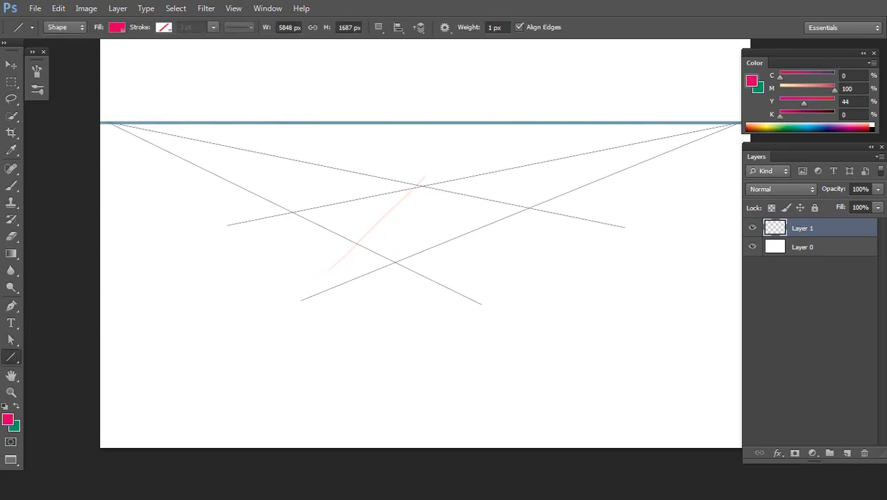
left_click_drag(293, 211, 425, 184)
key("ctrl+z")
scroll(438, 203, "up", 1)
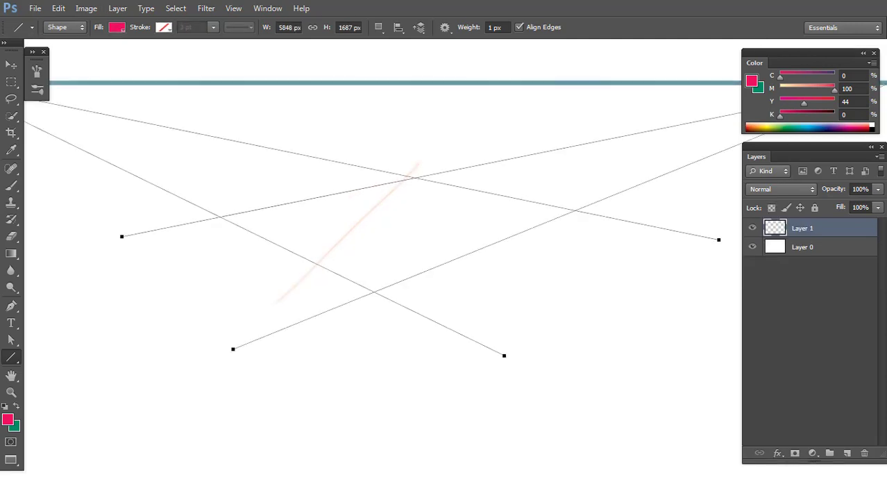
Set the Line tool to Path mode and draw a 1 px path line along the quadrilateral's back-left edge.
left_click(64, 27)
left_click(61, 51)
left_click(65, 27)
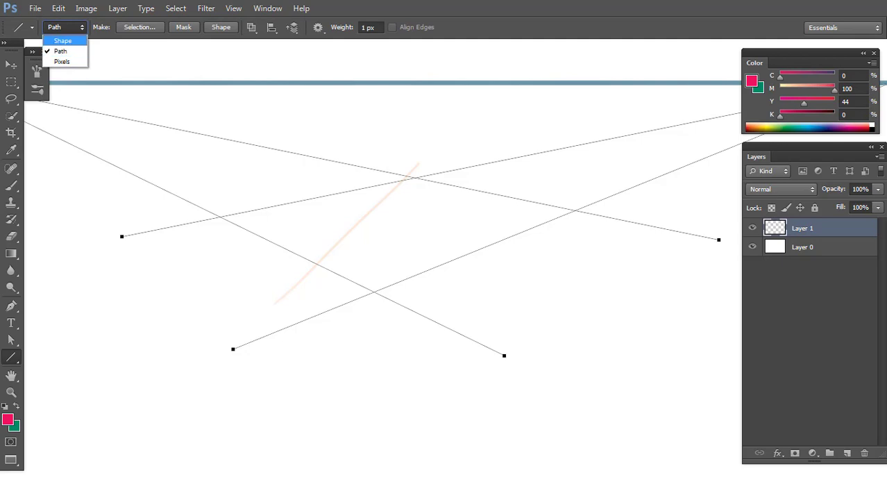
key("Escape")
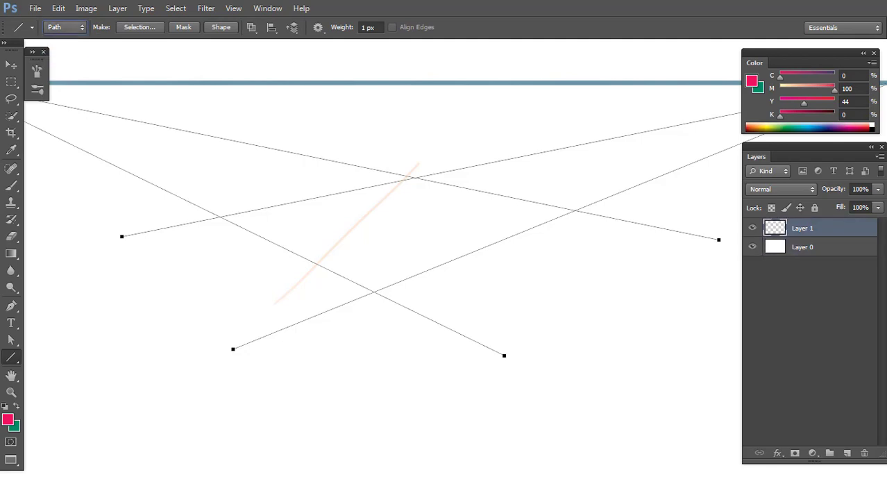
left_click_drag(221, 217, 415, 178)
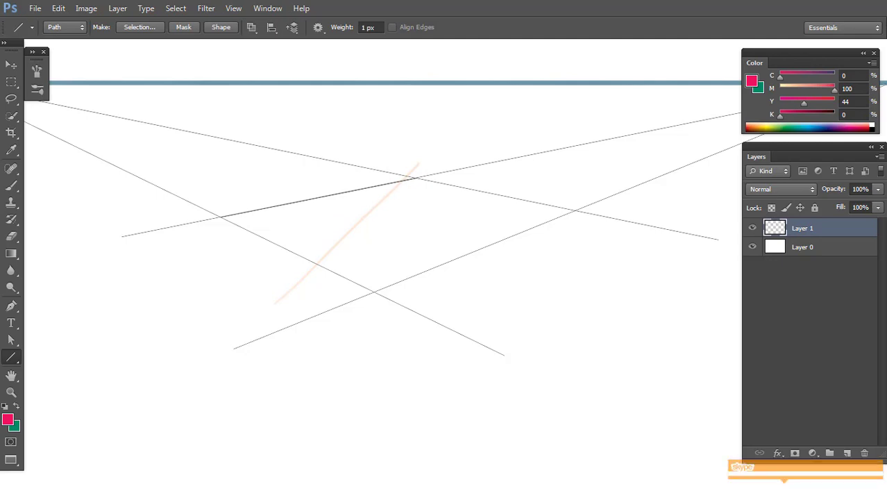
Set the line weight to 5 px and trace path lines along the quadrilateral's two back edges.
left_click(368, 27)
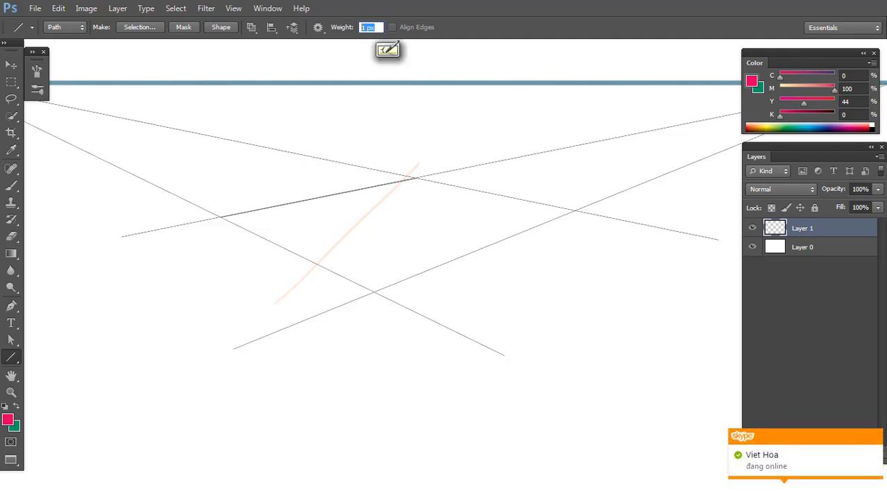
type("5")
left_click_drag(221, 217, 416, 178)
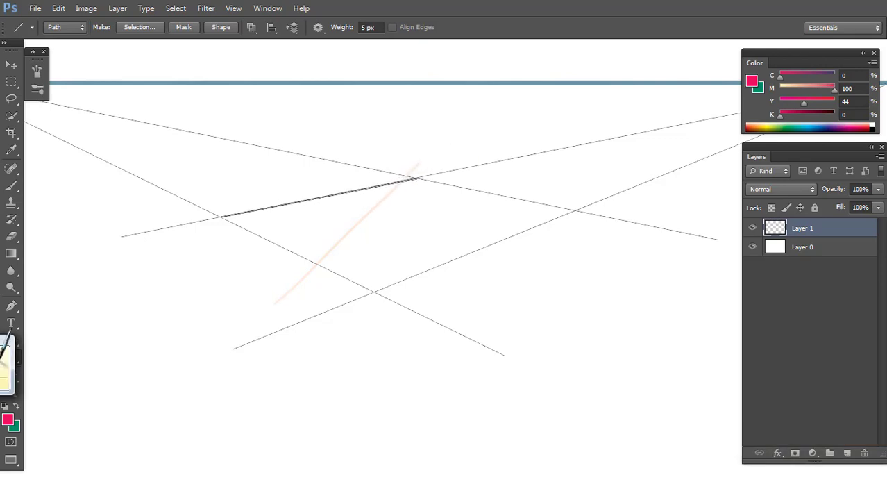
left_click_drag(11, 357, 70, 401)
left_click_drag(417, 179, 373, 291)
left_click(66, 27)
left_click(61, 43)
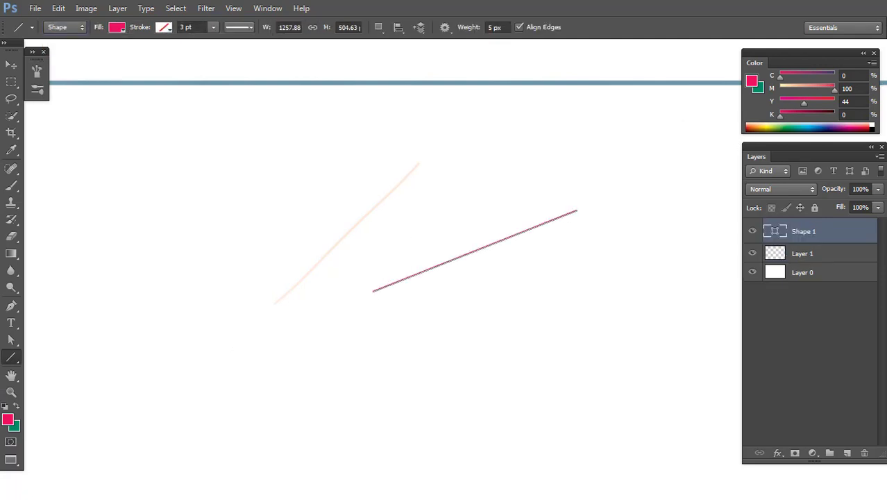
key("ctrl+z")
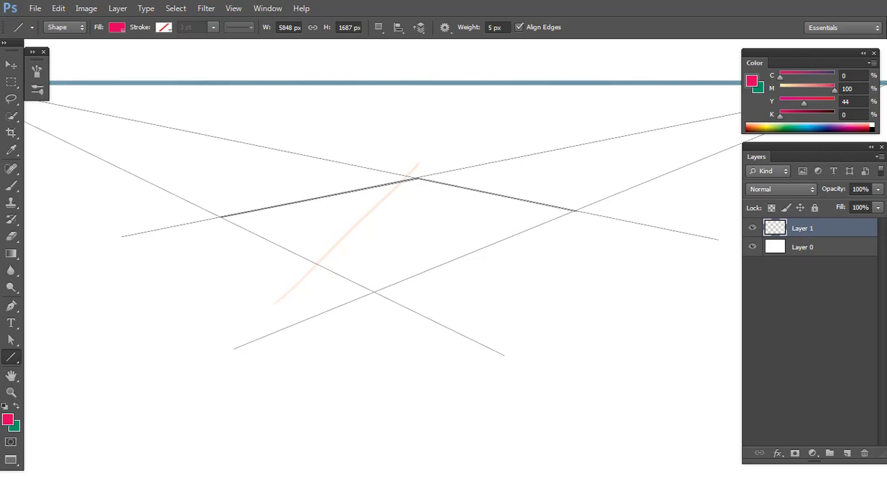
Set the Line tool to Pixels mode and trace all four edges of the quadrilateral in pink.
left_click(66, 27)
left_click(61, 61)
mouse_move(221, 218)
left_mouse_down()
mouse_move(356, 297)
mouse_move(359, 280)
mouse_move(375, 292)
mouse_move(388, 277)
mouse_move(564, 221)
mouse_move(575, 204)
mouse_move(417, 178)
mouse_move(220, 218)
left_mouse_up()
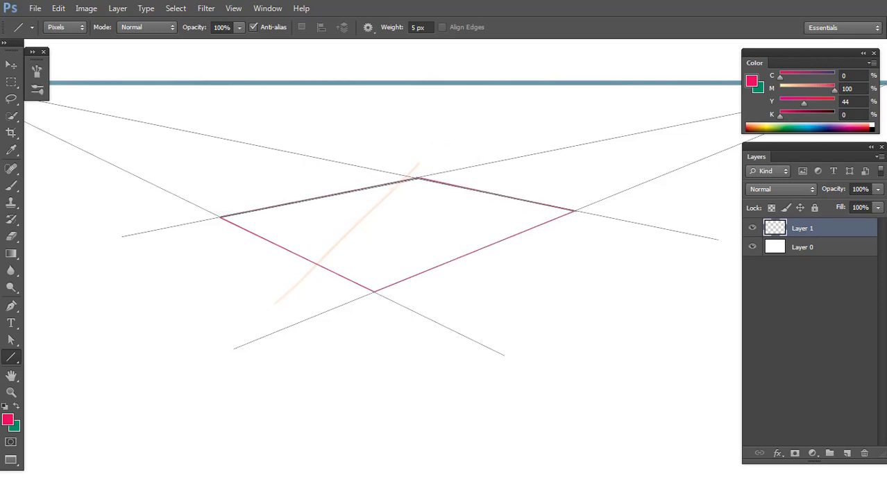
scroll(490, 303, "down", 2)
scroll(443, 223, "up", 2)
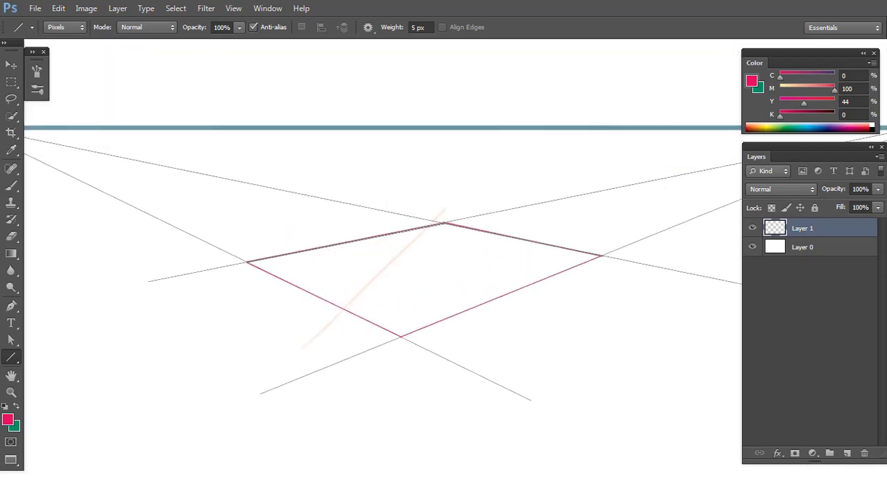
Set the line weight to 10 px and draw vertical lines down from the quadrilateral's front, left and right corners.
left_click(417, 27)
type("10")
scroll(441, 226, "down", 2)
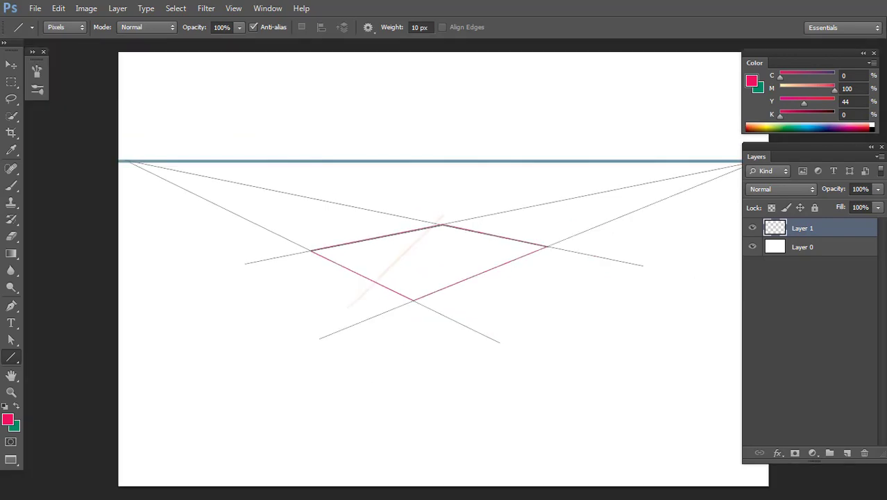
left_click_drag(414, 300, 414, 410)
left_click_drag(310, 351, 311, 352)
left_click_drag(548, 247, 548, 379)
Move the free ends of the two front guide paths so both pass through the lower end of the front vertical line.
key("a")
mouse_move(317, 338)
left_mouse_down()
mouse_move(382, 434)
mouse_move(430, 476)
left_mouse_up()
scroll(429, 475, "down", 5)
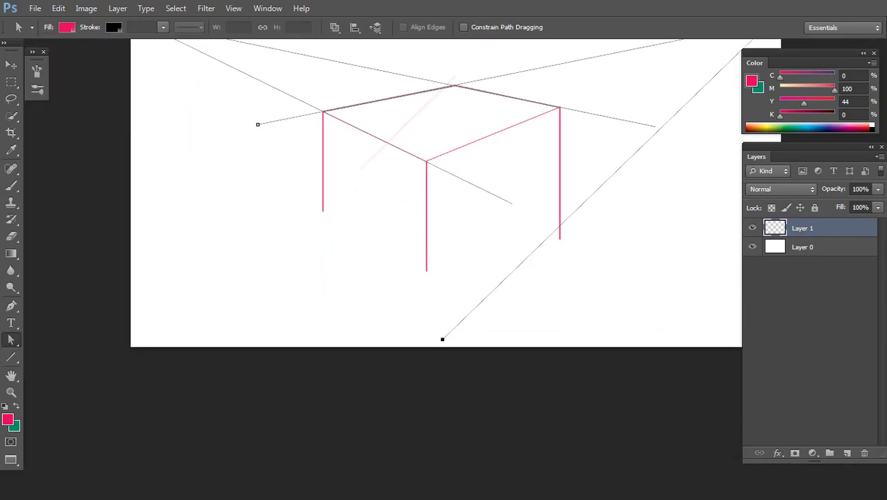
scroll(420, 404, "up", 2)
left_click_drag(420, 404, 398, 351)
scroll(398, 351, "up", 1)
scroll(401, 363, "up", 1)
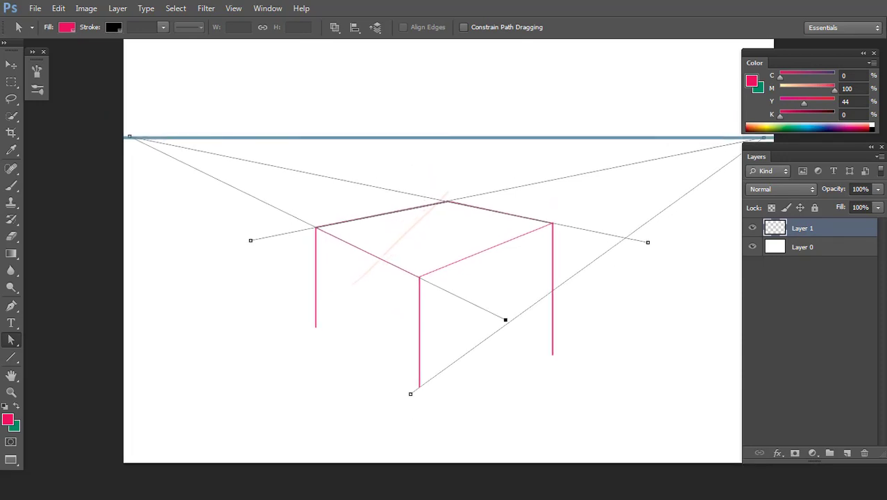
mouse_move(505, 319)
left_mouse_down()
mouse_move(445, 407)
mouse_move(277, 289)
mouse_move(267, 251)
left_mouse_up()
scroll(416, 385, "up", 1)
Draw the box's two bottom edges along the guides from the front vertical's lower end to the left and right verticals.
key("u")
scroll(370, 391, "right", 2)
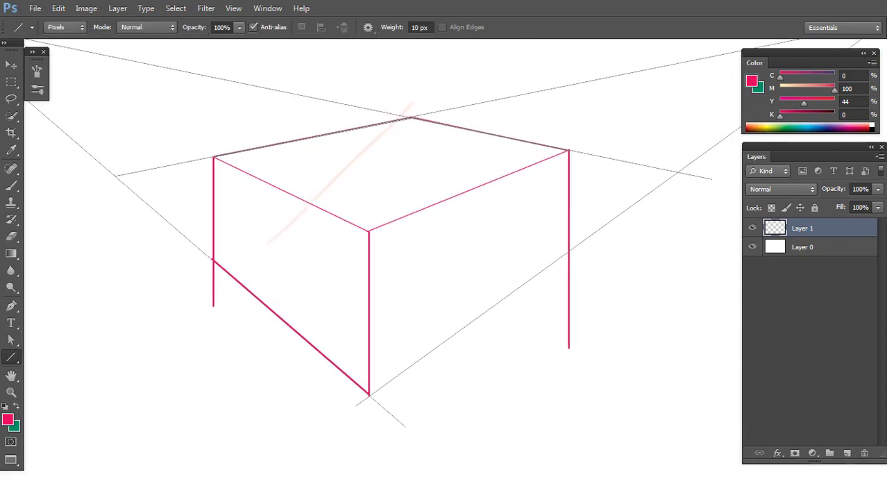
mouse_move(370, 391)
left_mouse_down()
mouse_move(548, 290)
mouse_move(571, 250)
left_mouse_up()
scroll(571, 250, "left", 2)
scroll(445, 264, "up", 1)
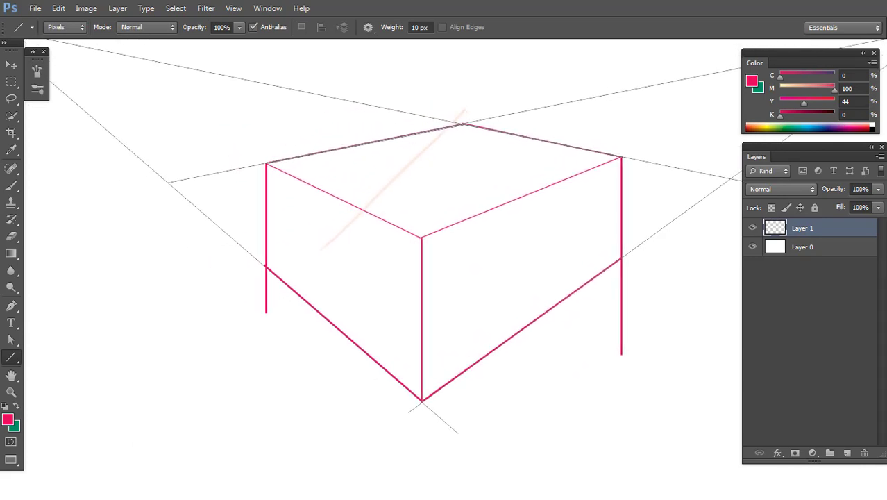
scroll(388, 264, "right", 1)
Select the box's outer outline with the Polygonal Lasso and fill it with pink on a new layer.
key("l")
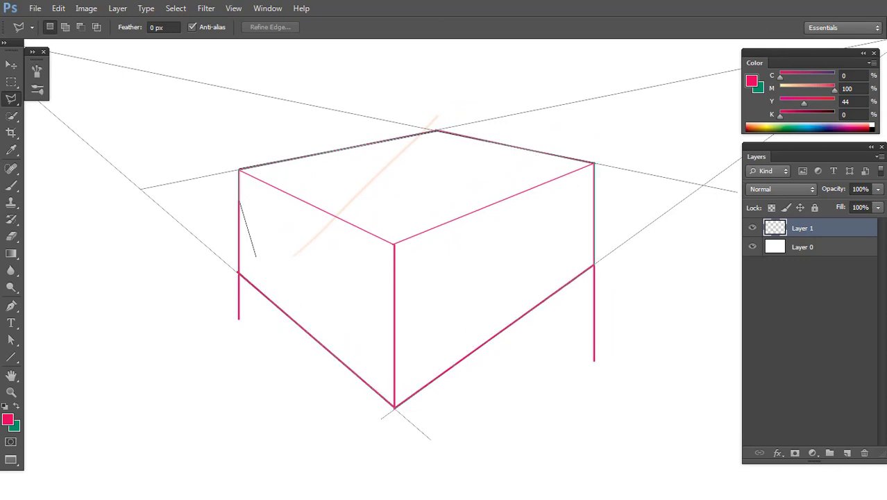
key("Return")
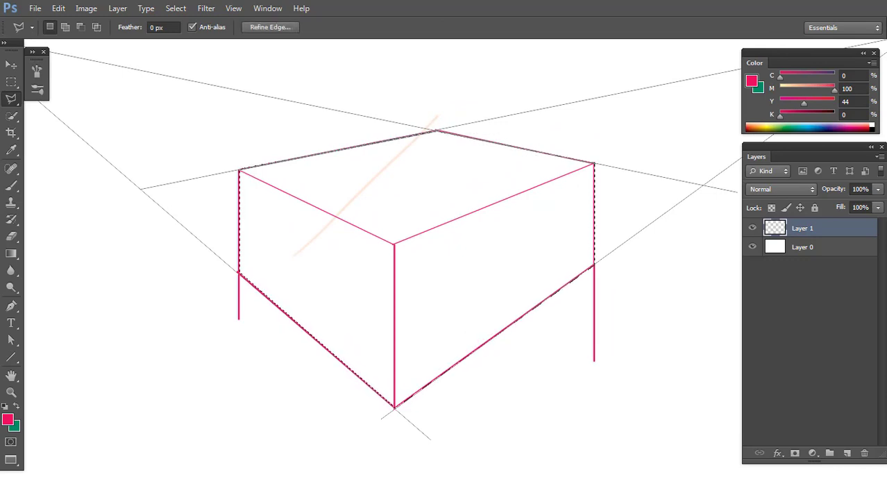
key("ctrl+shift+n")
key("Return")
key("alt+BackSpace")
key("ctrl+d")
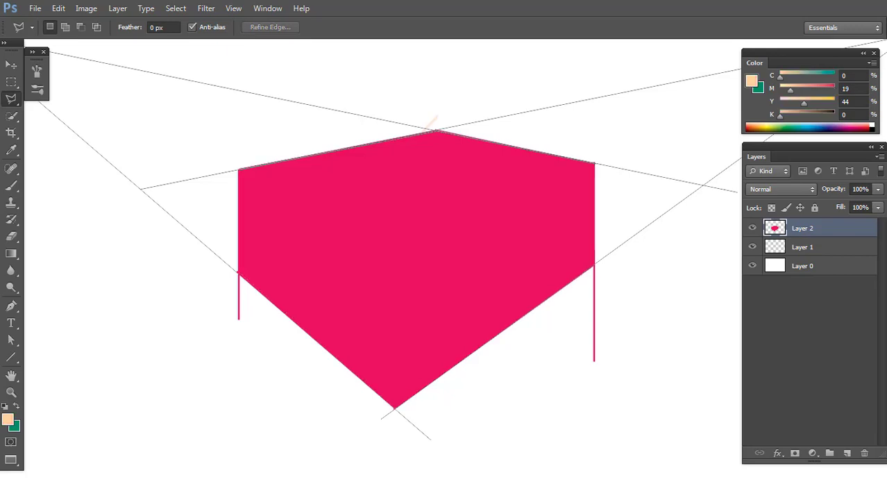
Lock the fill layer's transparency, recolour the box to peach (C 0, M 14, Y 44, K 0) and move its layer below Layer 1.
key("slash")
key("alt+BackSpace")
key("v")
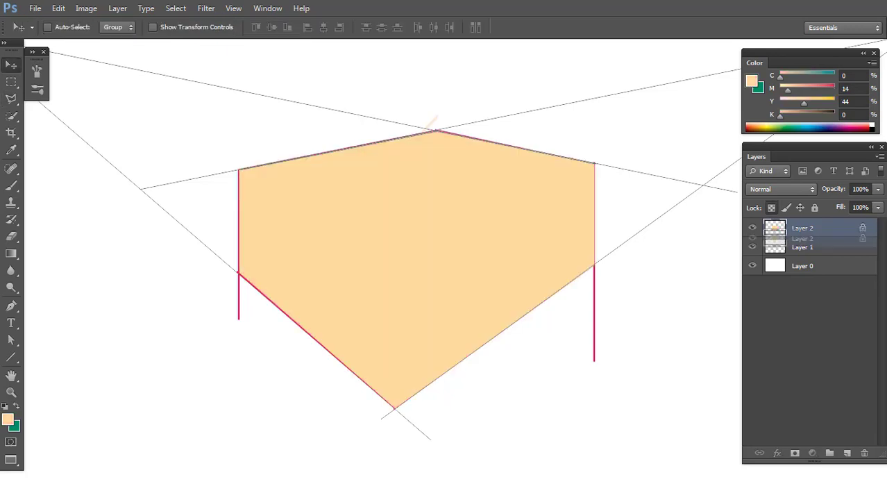
key("ctrl+bracketleft")
key("l")
left_click(594, 163)
left_click(395, 244)
left_click(238, 170)
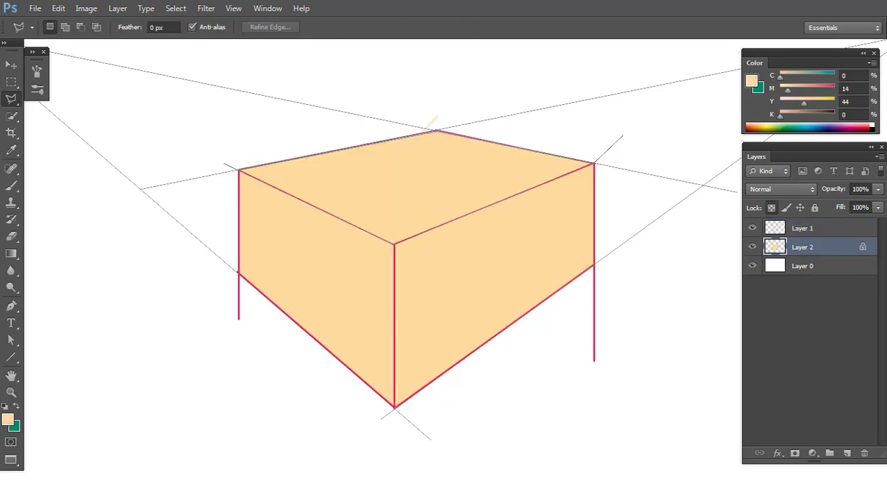
left_click(217, 152)
left_click(228, 88)
left_click(405, 66)
left_click(522, 70)
left_click(622, 135)
left_click(594, 163)
key("ctrl+d")
Draw a peach 10 px vertical line upward from the box's back corner on Layer 1.
key("ctrl+minus")
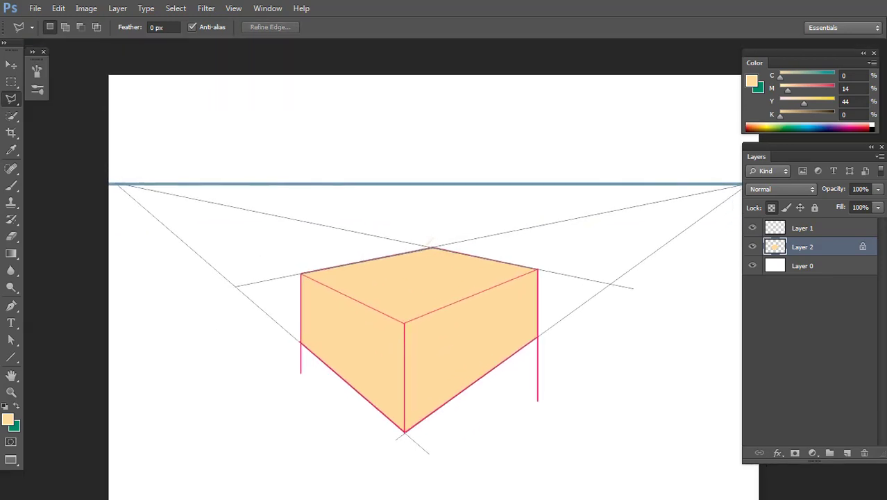
key("alt+bracketright")
key("b")
key("ctrl+plus")
key("u")
left_click_drag(422, 250, 396, 72)
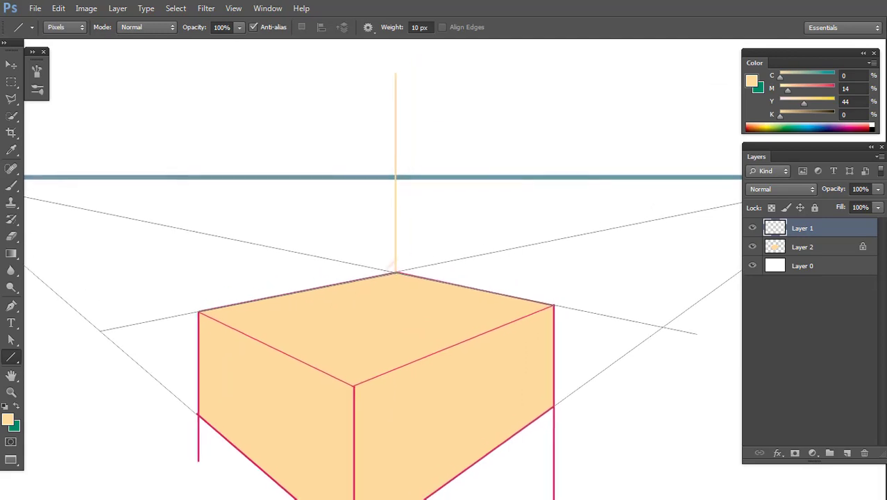
Draw tall vertical lines in dark magenta (C 37, M 100, Y 42, K 22) up from the box's back and left corners.
scroll(396, 271, "up", 2)
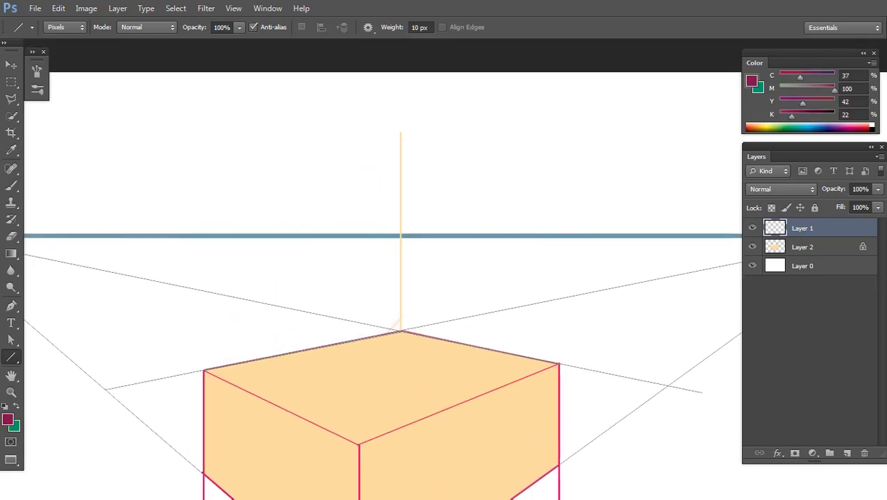
left_click_drag(396, 272, 396, 80)
key("ctrl+minus")
left_click_drag(311, 317, 311, 103)
scroll(311, 103, "up", 2)
Raise a right vanishing-point guide across the two tall verticals and draw the back panel's top edge along it.
key("a")
left_click_drag(240, 306, 238, 141)
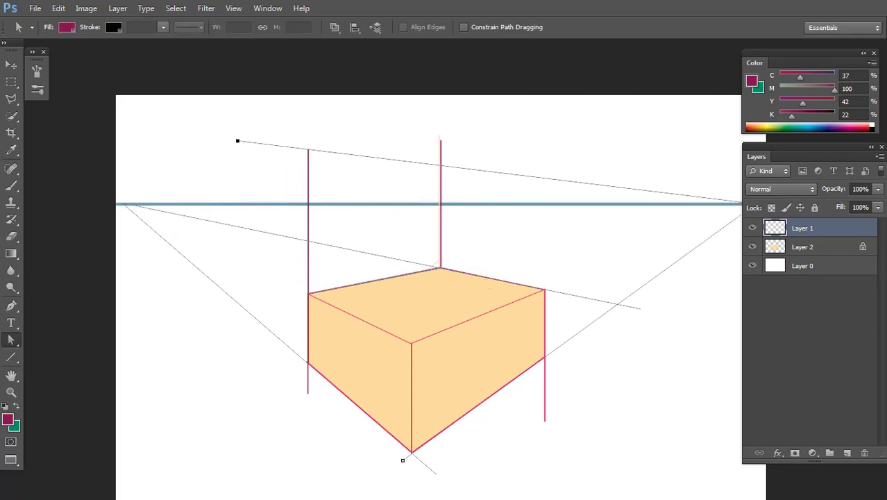
key("u")
left_click_drag(308, 150, 440, 165)
Aim a left vanishing-point guide through the back panel's top-left corner and draw a thickness edge about 0.92 in long along it.
key("a")
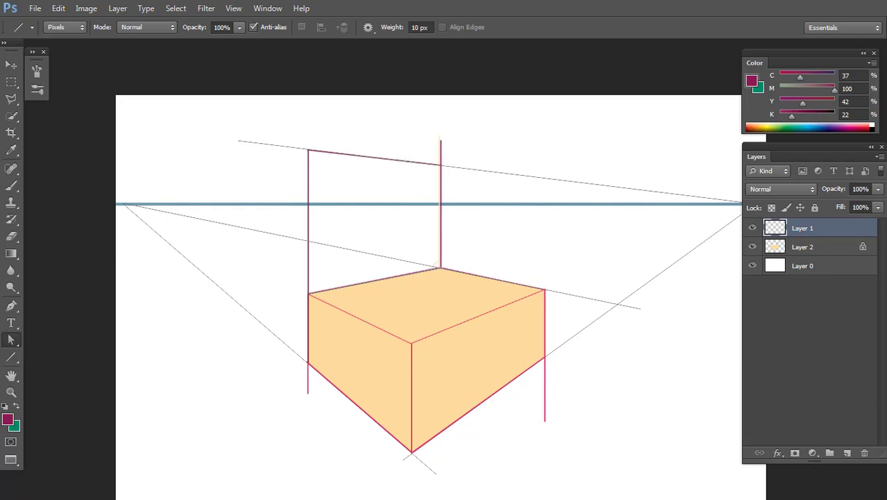
left_click_drag(640, 308, 337, 142)
key("ctrl+plus")
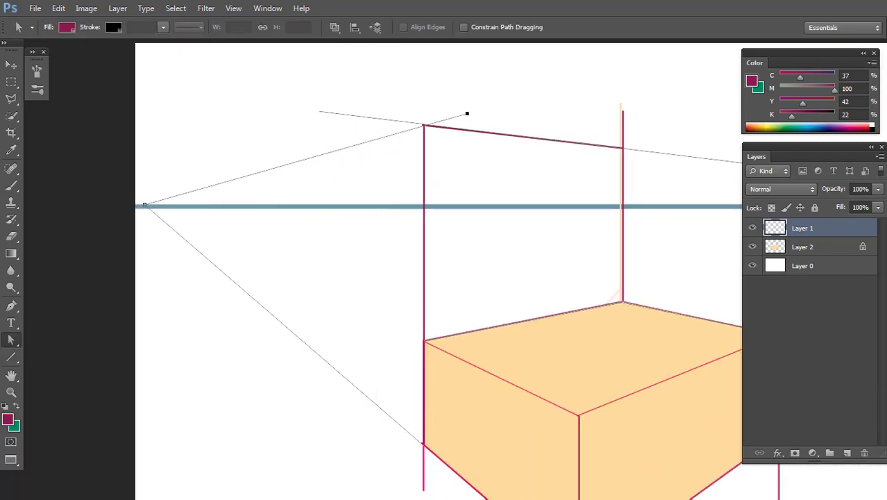
key("u")
mouse_move(423, 125)
left_mouse_down()
mouse_move(374, 137)
mouse_move(396, 135)
left_mouse_up()
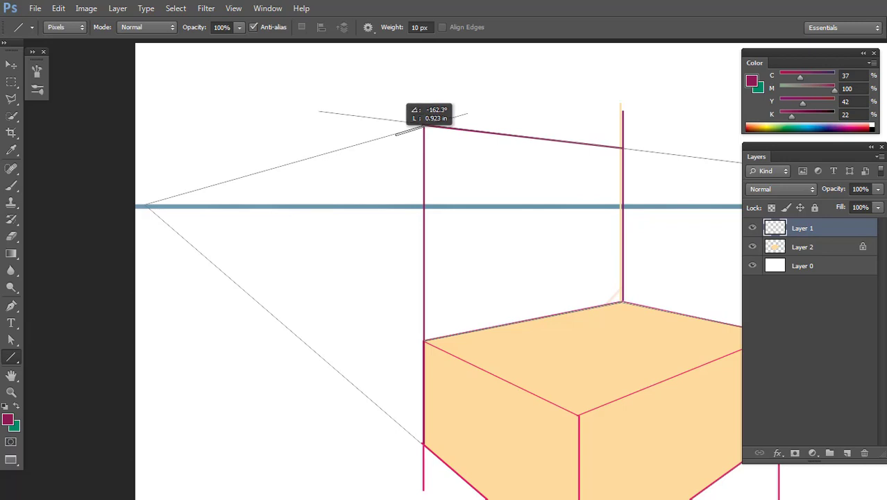
Draw the panel's outer vertical edge down to the lower-left guide and connect its base to the box's front bottom corner.
scroll(395, 134, "down", 2)
left_click_drag(383, 76, 383, 368)
scroll(384, 368, "down", 2)
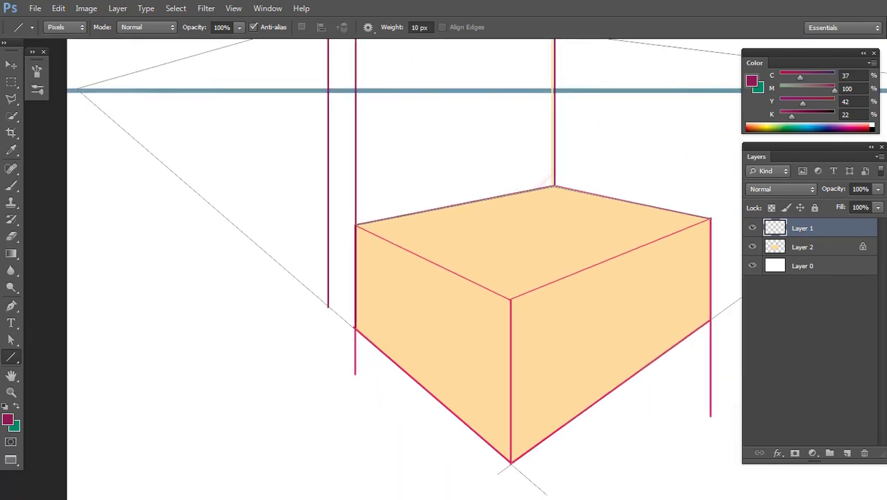
left_click_drag(328, 306, 511, 462)
scroll(511, 462, "up", 2)
scroll(511, 462, "right", 3)
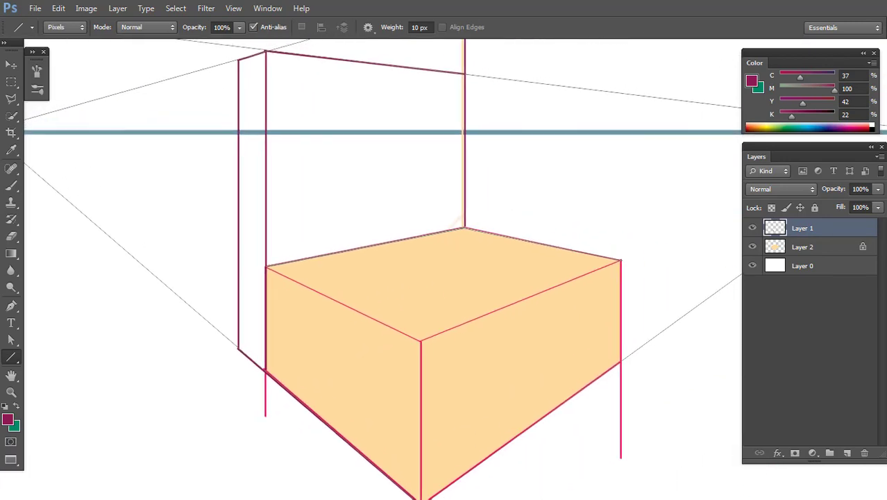
Aim the left and right vanishing-point guides across the back panel's far top corner and draw short depth edges at both top corners.
key("ctrl+0")
key("a")
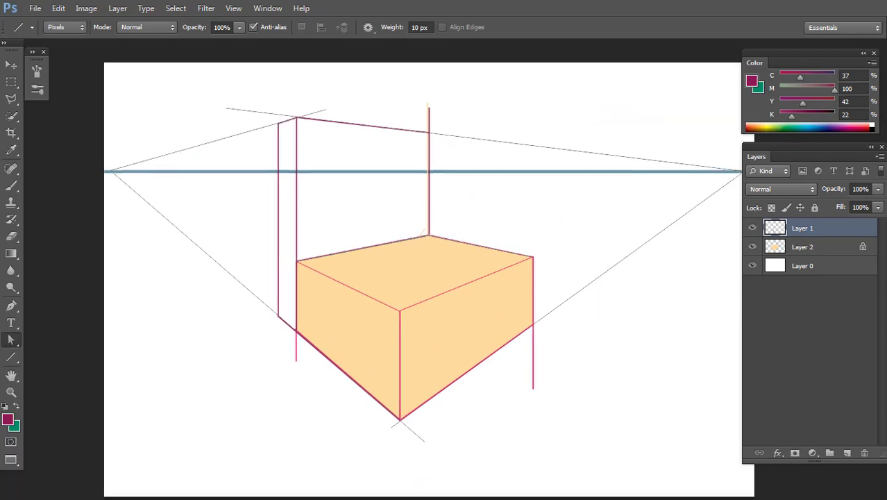
scroll(327, 114, "up", 1)
key("u")
left_click_drag(301, 116, 571, 131)
key("a")
left_click_drag(195, 102, 201, 114)
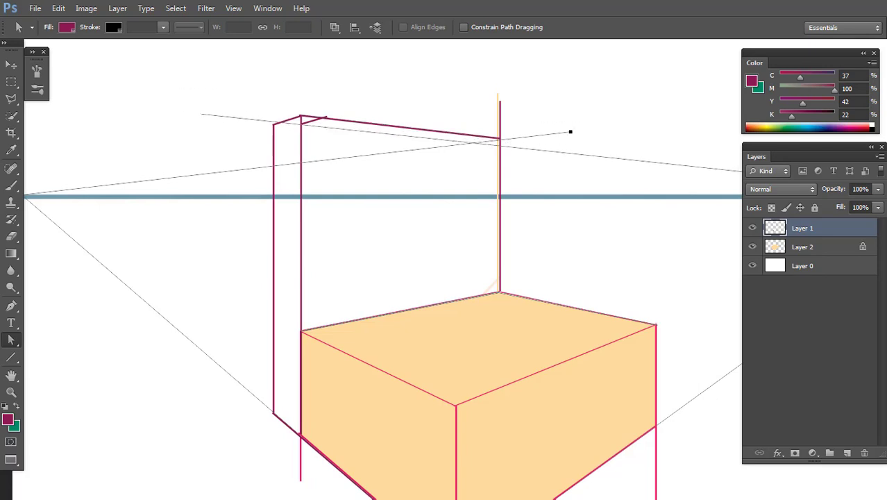
left_click_drag(571, 131, 574, 137)
key("u")
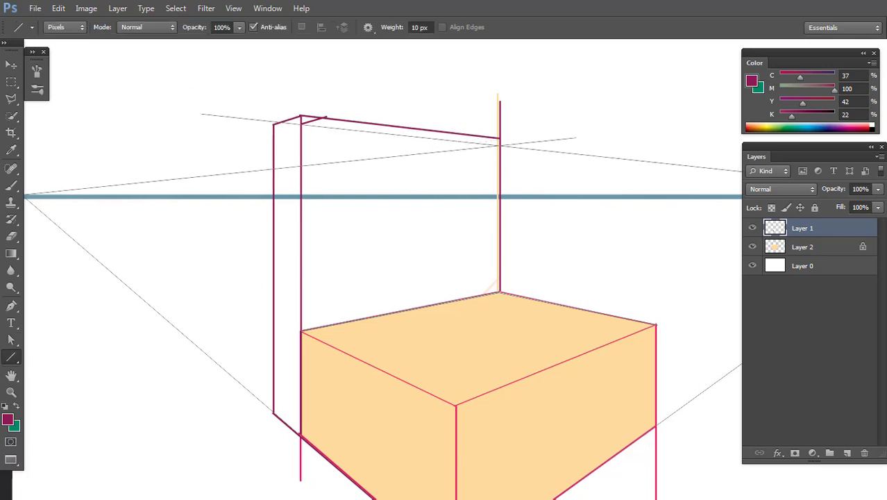
left_click_drag(501, 145, 536, 141)
Raise the right vanishing-point guide slightly and draw a second edge along it just below the back panel's top edge.
key("a")
left_click_drag(201, 114, 206, 109)
key("b")
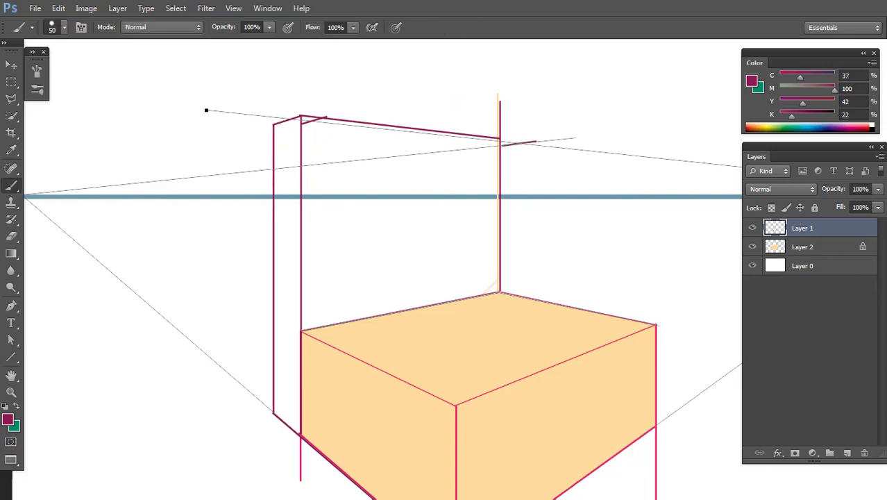
key("u")
mouse_move(305, 120)
left_mouse_down()
mouse_move(395, 145)
mouse_move(523, 142)
mouse_move(501, 144)
left_mouse_up()
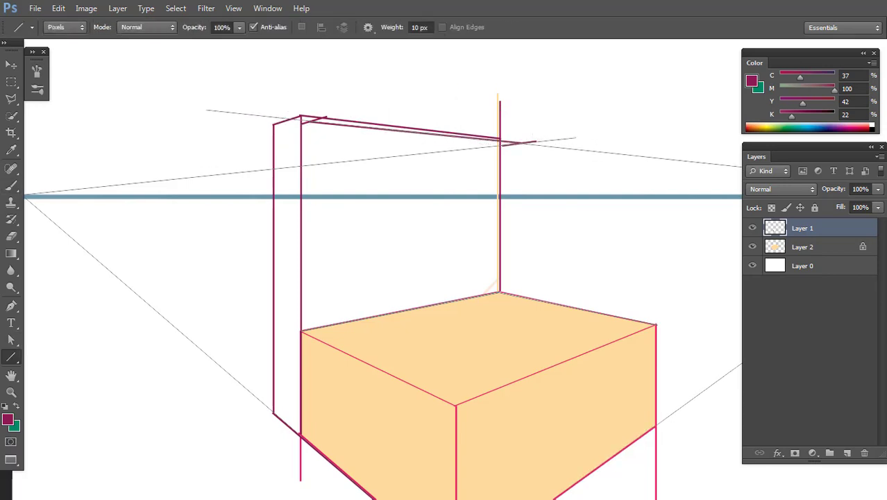
Hide the guides, darken the magenta to K 61, and brush curved side contours for the backrest cushion.
key("ctrl+h")
key("b")
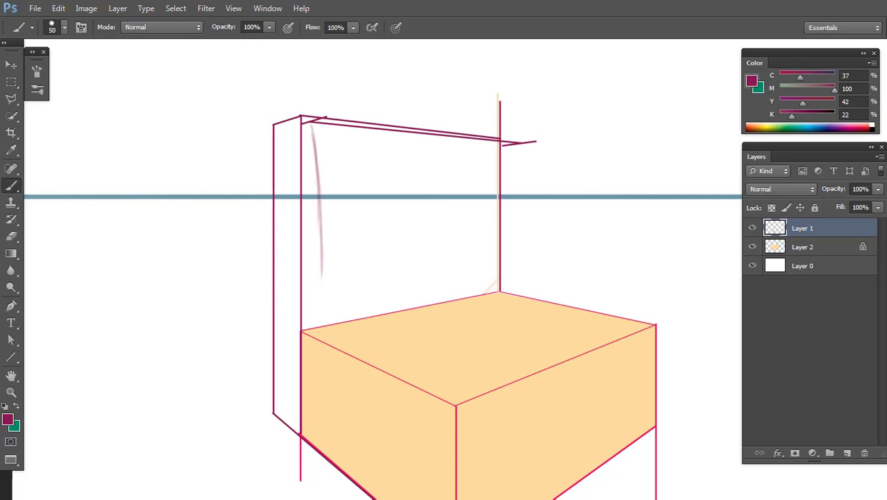
left_click_drag(792, 116, 810, 116)
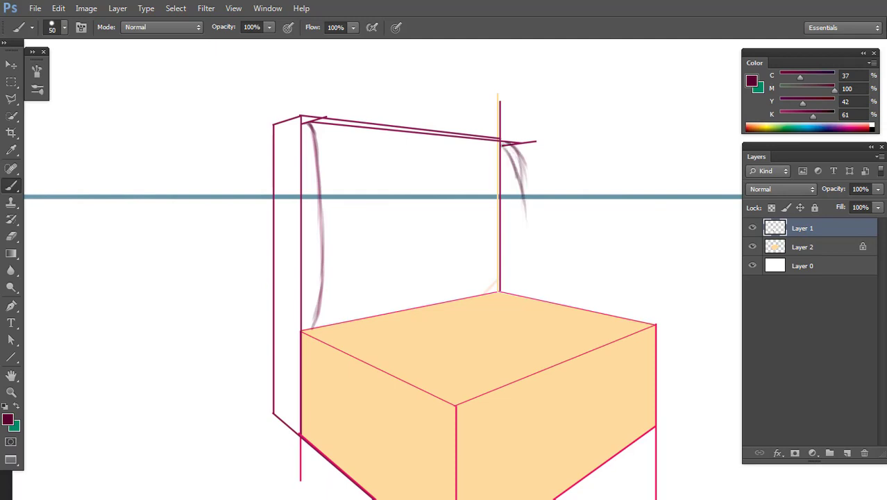
left_click_drag(516, 156, 524, 258)
left_click_drag(504, 141, 532, 226)
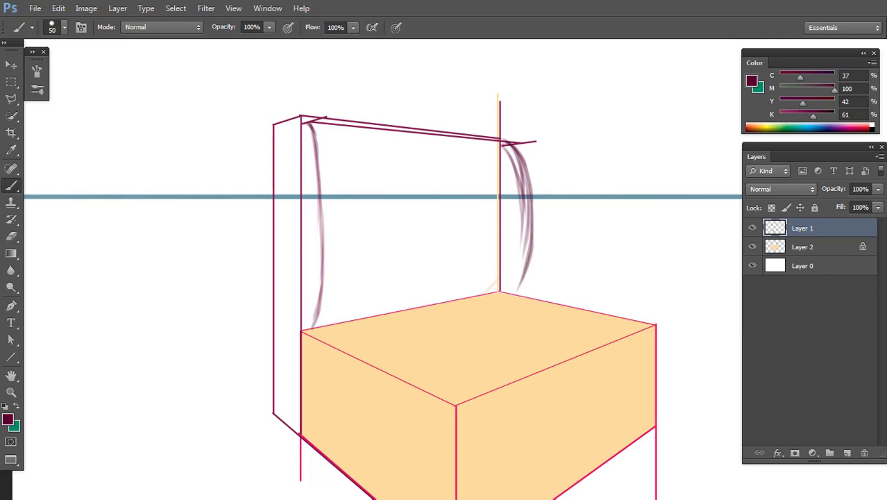
Sketch the seat cushion on top of the box with a rounded front corner and raised upper edges.
mouse_move(305, 330)
left_mouse_down()
mouse_move(479, 299)
mouse_move(354, 316)
mouse_move(461, 360)
left_mouse_up()
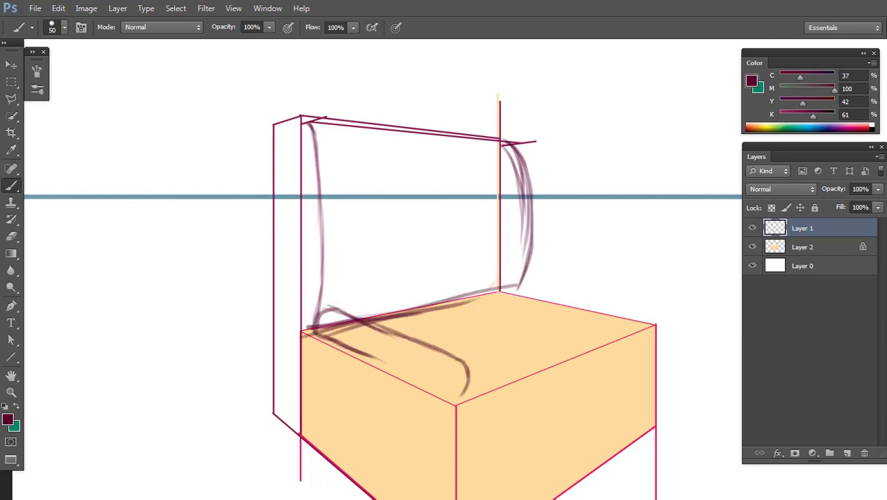
left_click_drag(466, 393, 340, 349)
left_click_drag(512, 376, 644, 318)
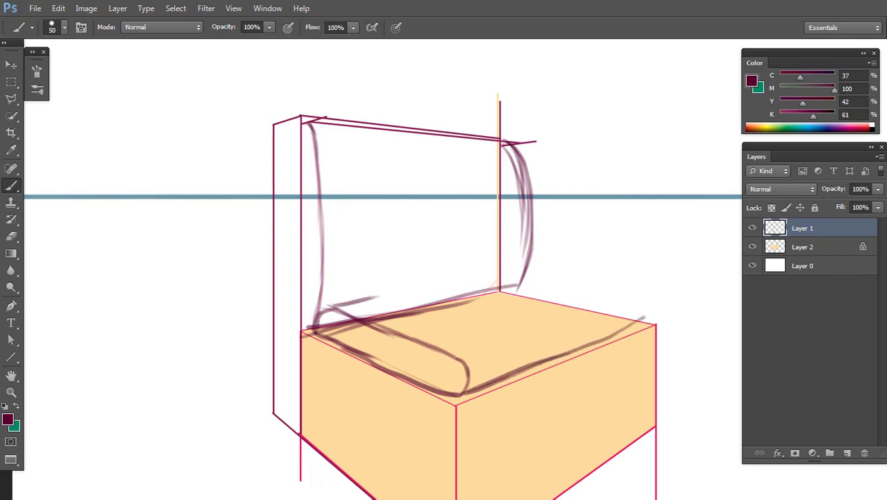
left_click_drag(322, 314, 492, 281)
left_click_drag(391, 303, 498, 278)
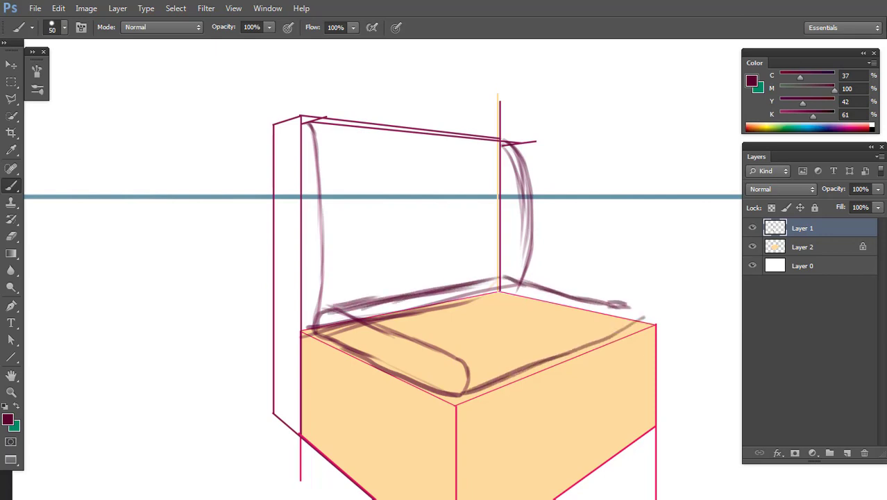
left_click_drag(468, 357, 628, 304)
left_click_drag(509, 275, 611, 303)
Raise the right vanishing-point's lower guide to the seat cushion, hide the guides again, and add inner vertical strokes to the backrest cushion.
key("ctrl+minus")
key("ctrl+h")
key("a")
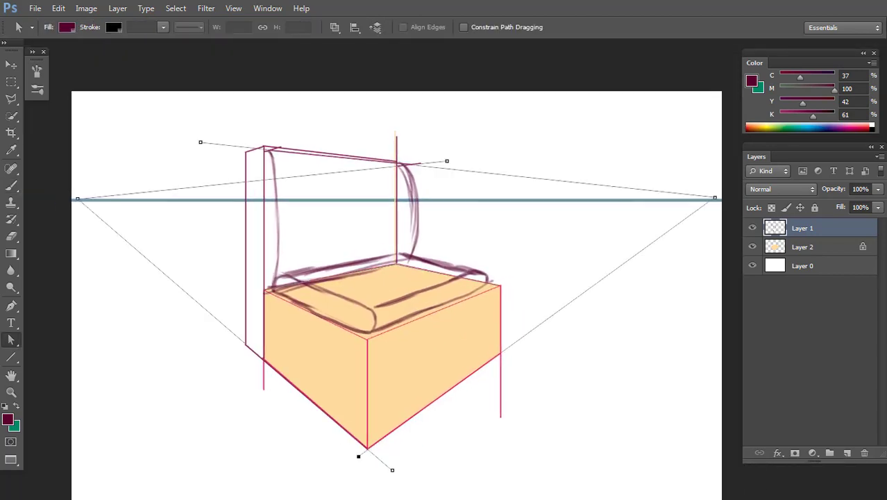
mouse_move(357, 454)
left_mouse_down()
mouse_move(310, 317)
mouse_move(347, 343)
mouse_move(416, 256)
mouse_move(241, 284)
mouse_move(326, 295)
left_mouse_up()
key("ctrl+h")
key("b")
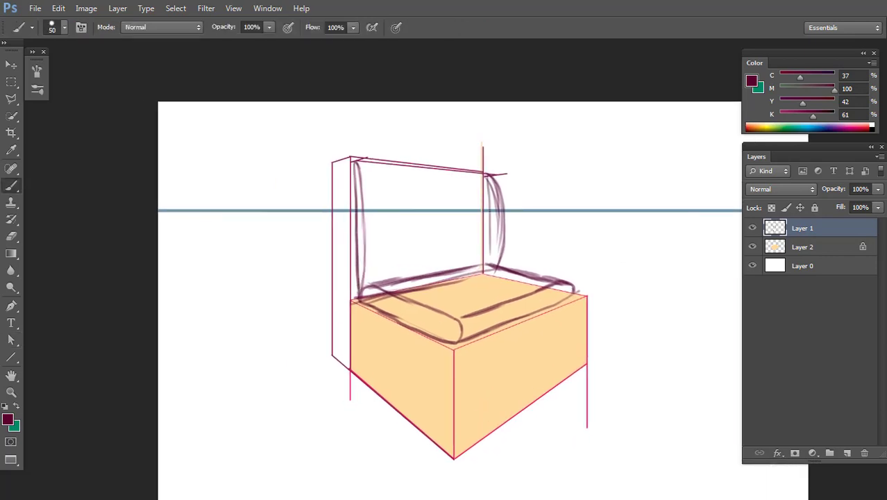
left_click_drag(326, 295, 310, 292)
Add a layer below Layer 1, then lasso the back panel on Layer 2 and fill it with the box's sampled peach.
left_click(752, 228)
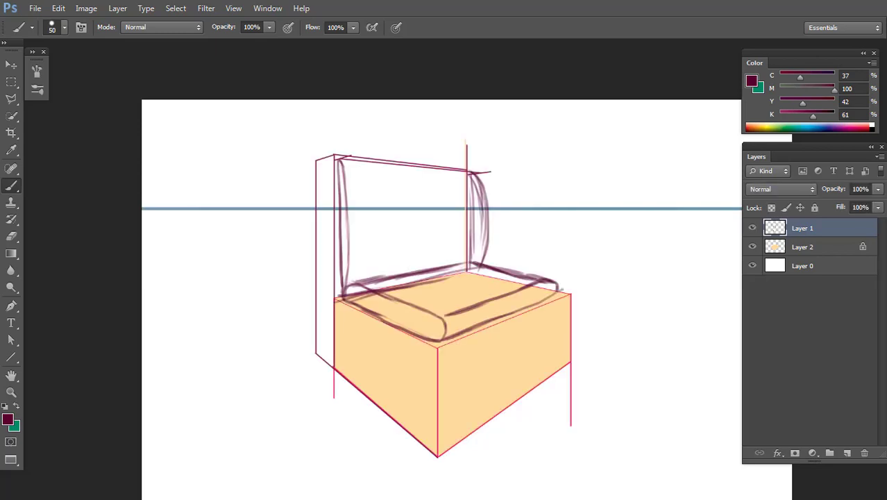
left_click(847, 453, "ctrl")
left_click(803, 265)
key("l")
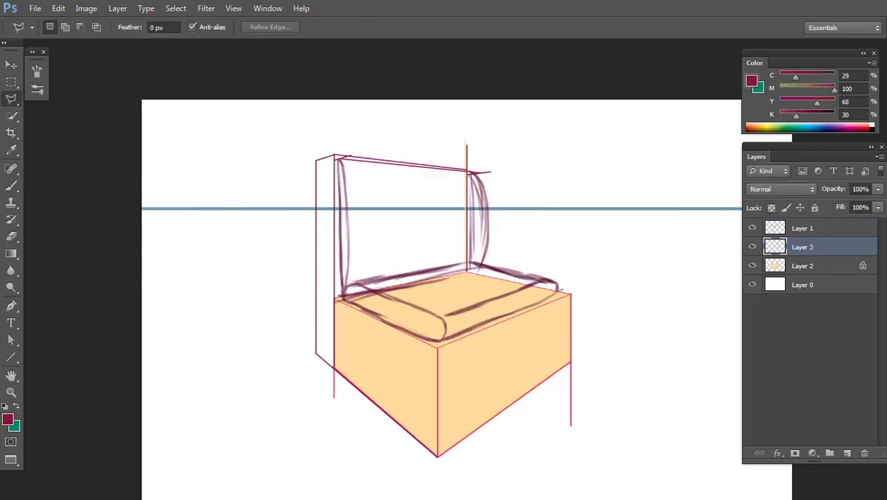
left_click_drag(417, 292, 461, 289)
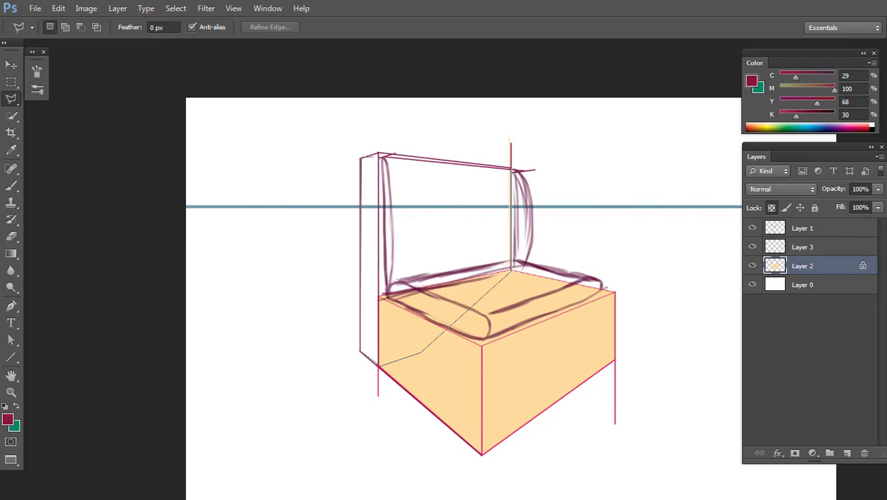
key("Return")
key("b")
left_click(548, 389, "alt")
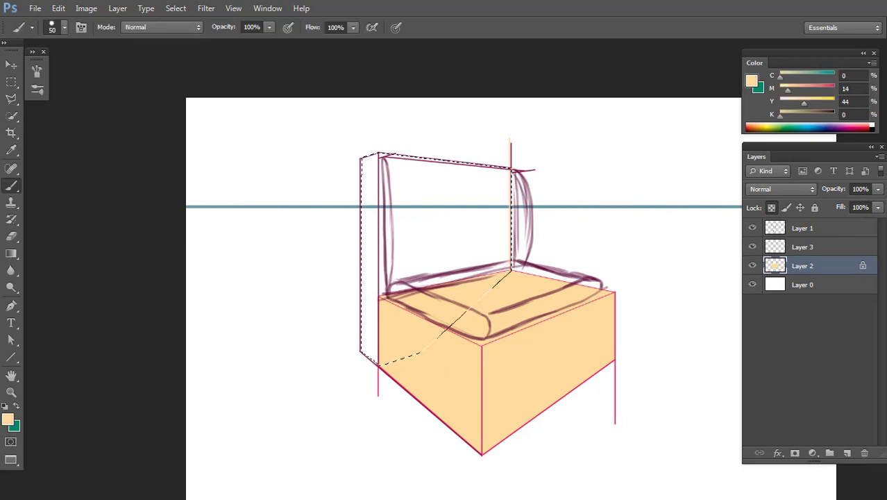
key("alt+BackSpace")
key("ctrl+d")
Lasso around the backrest and seat cushions and fill the selection with red (C 11, M 100, Y 77, K 2) on a new layer.
scroll(589, 264, "up", 2)
key("l")
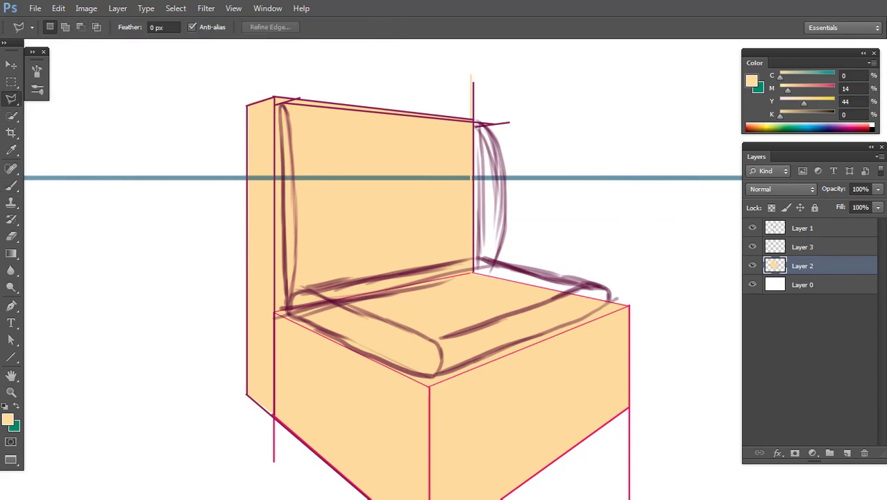
left_click(275, 107)
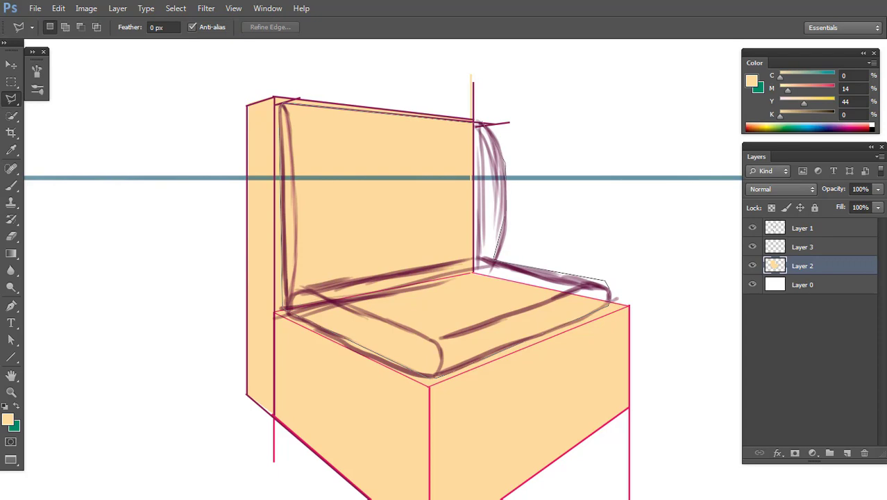
double_click(476, 122)
key("ctrl+shift+alt+n")
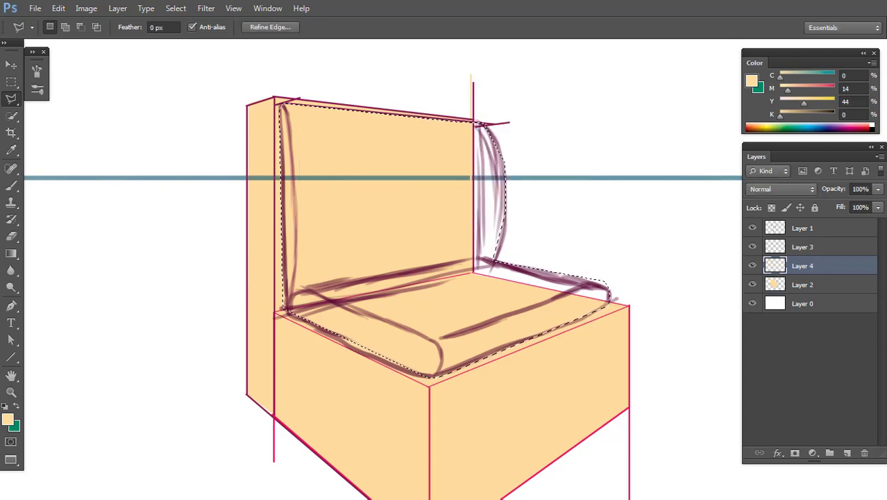
key("alt+BackSpace")
key("ctrl+d")
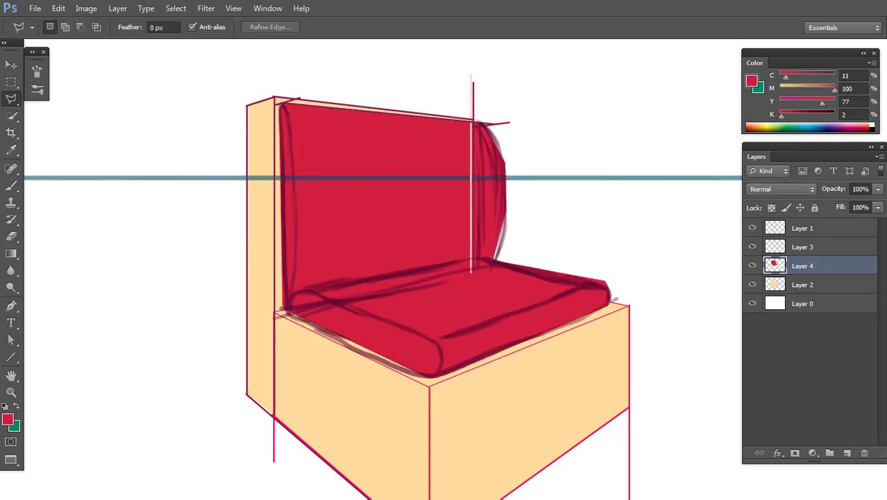
Select a rectangular strip over the backrest cushion's left edge, delete the red inside it, and deselect.
key("ctrl+0")
left_click(753, 228)
left_click(752, 228)
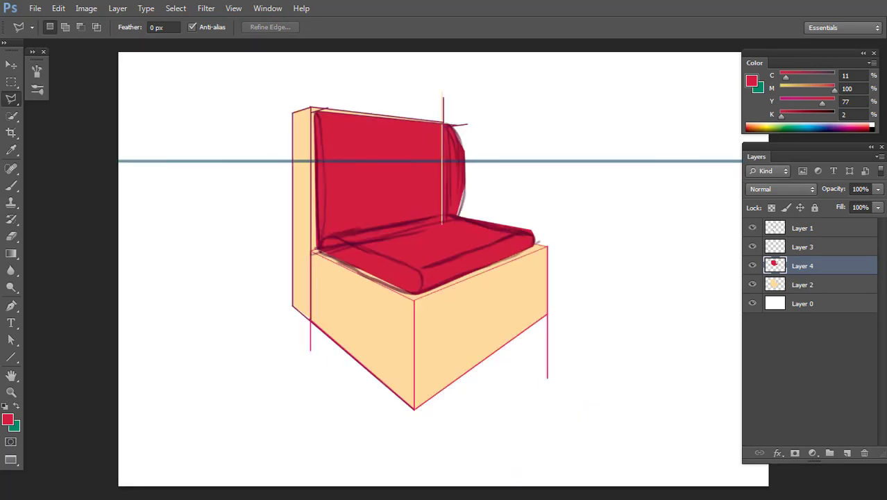
key("ctrl+plus")
key("m")
mouse_move(229, 49)
left_mouse_down()
mouse_move(269, 99)
mouse_move(298, 324)
left_mouse_up()
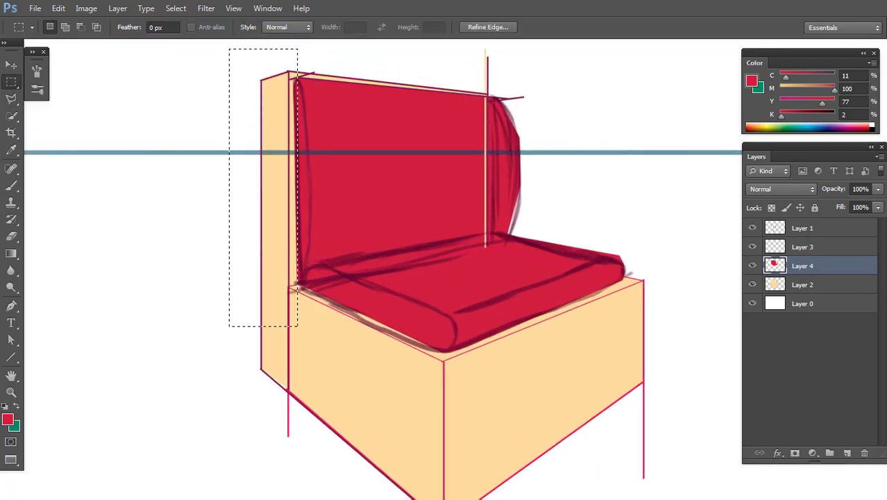
key("Delete")
key("ctrl+d")
Smooth and round the red cushions' outer edges with the 50 px hard brush.
key("b")
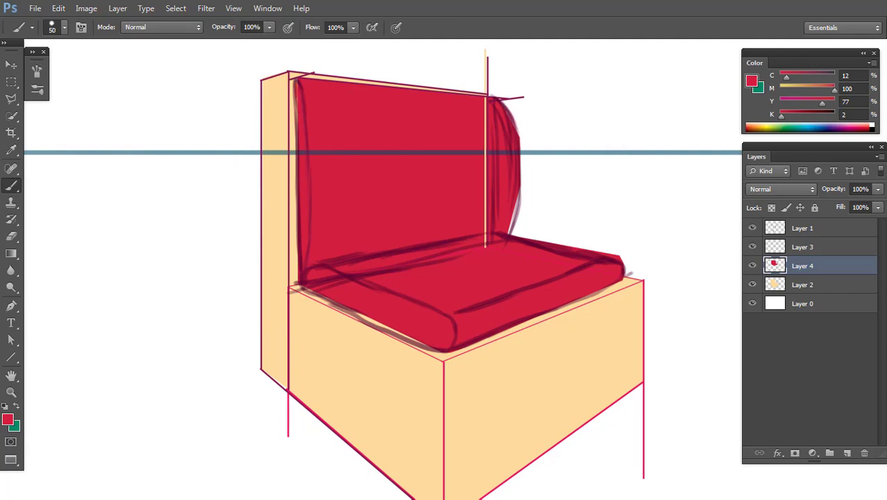
mouse_move(513, 101)
left_mouse_down()
mouse_move(515, 229)
mouse_move(522, 166)
left_mouse_up()
right_click(496, 139)
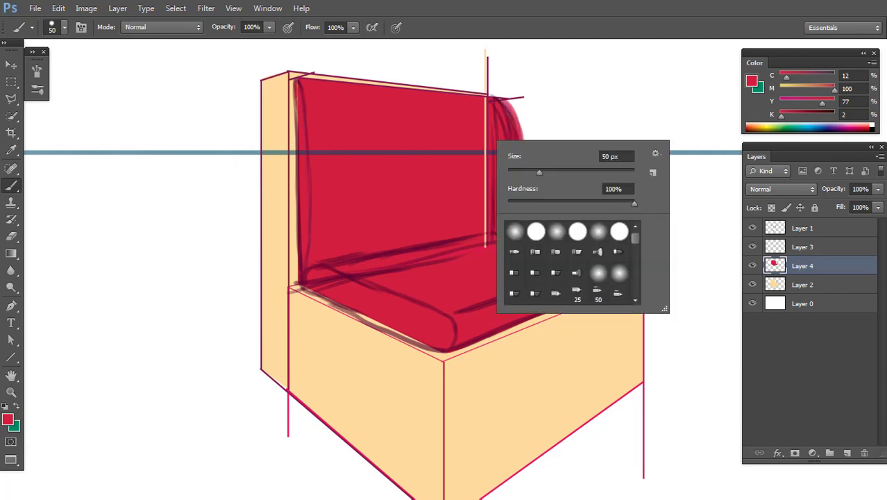
key("Escape")
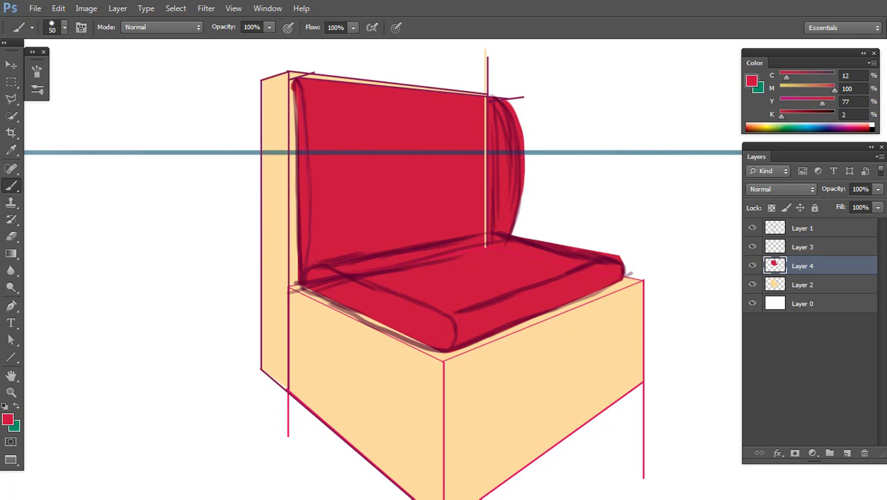
left_click_drag(293, 91, 298, 282)
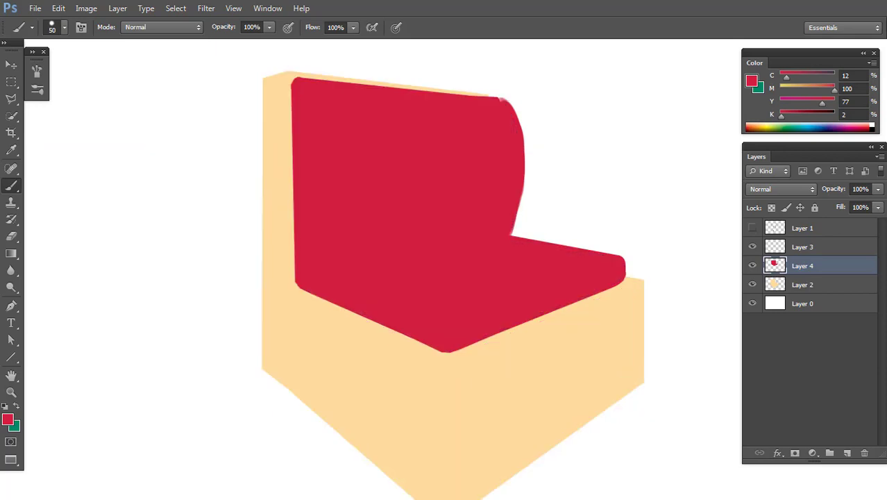
key("ctrl+plus")
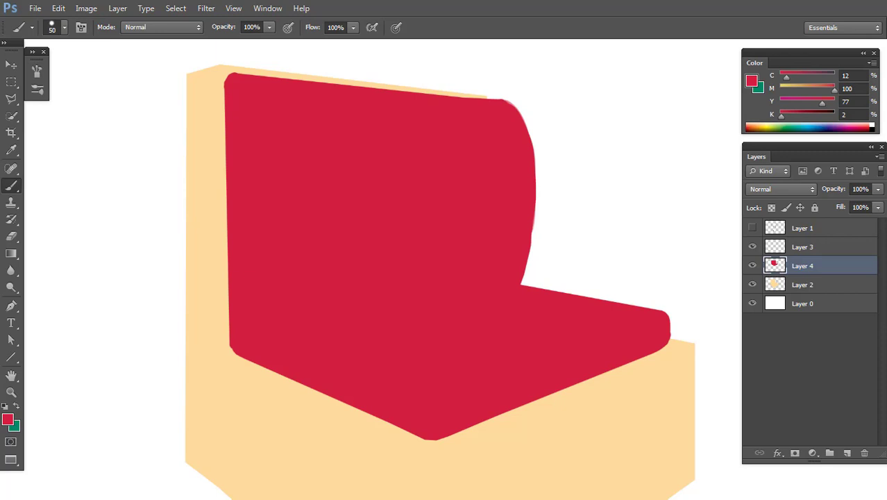
key("ctrl+minus")
Show the Layer 1 line work and create a new layer in Screen mode above the red cushion layer.
left_click(752, 228)
key("ctrl+shift+n")
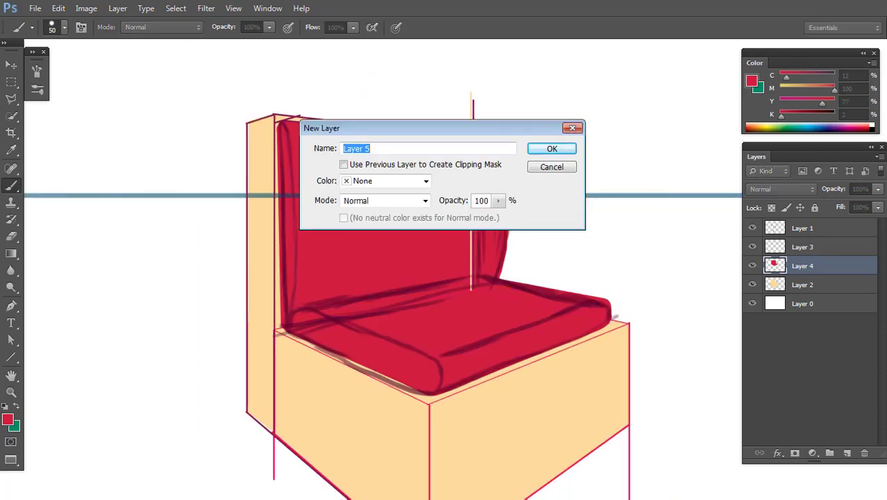
left_click(416, 200)
key("Down")
key("Down")
key("Down")
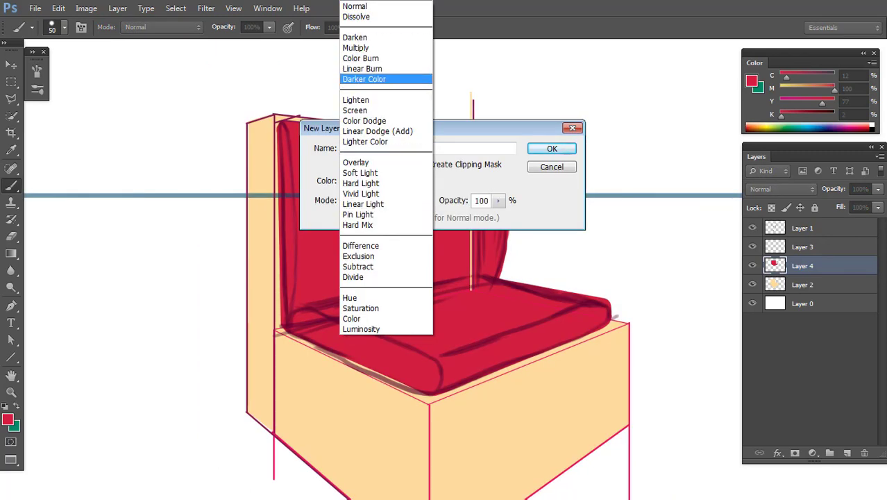
key("Return")
key("Return")
Enlarge the brush and paint red highlights over the seat cushion's top surface and along the backrest cushion's top edge.
key("bracketright")
key("bracketright")
key("bracketright")
key("bracketright")
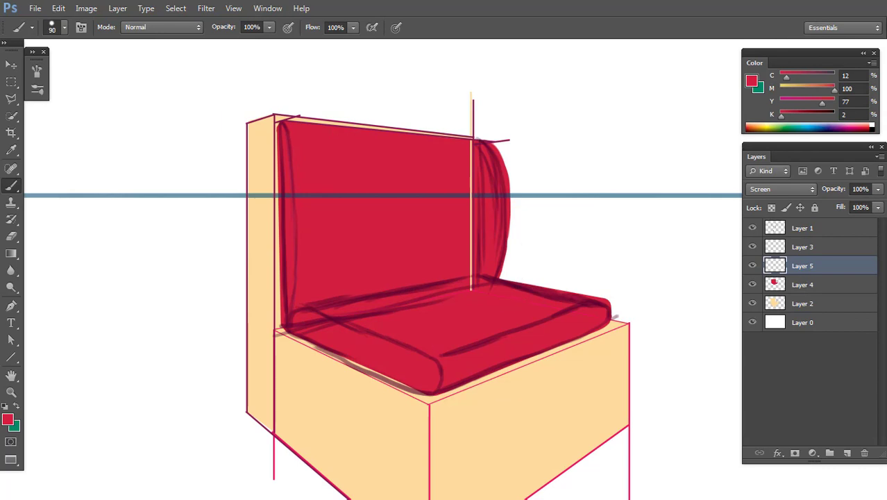
left_click_drag(434, 351, 587, 303)
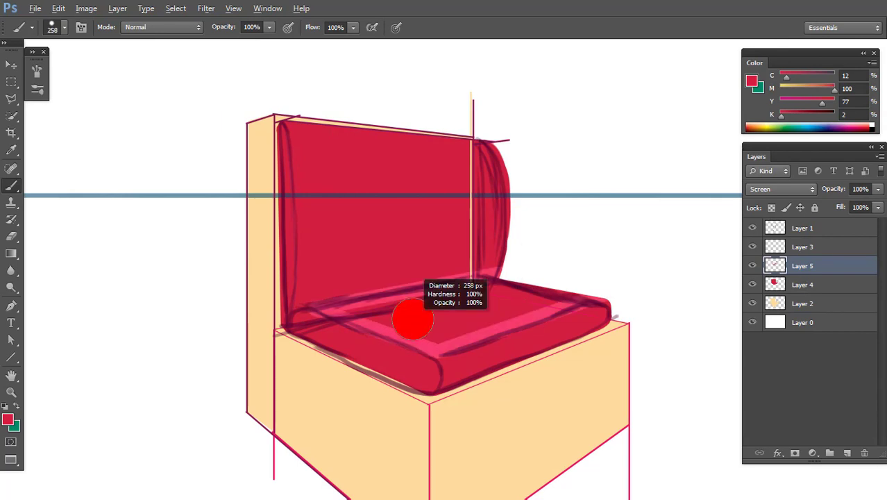
mouse_move(406, 313)
left_mouse_down()
mouse_move(549, 302)
mouse_move(472, 330)
left_mouse_up()
mouse_move(389, 131)
left_mouse_down()
mouse_move(327, 131)
mouse_move(486, 143)
left_mouse_up()
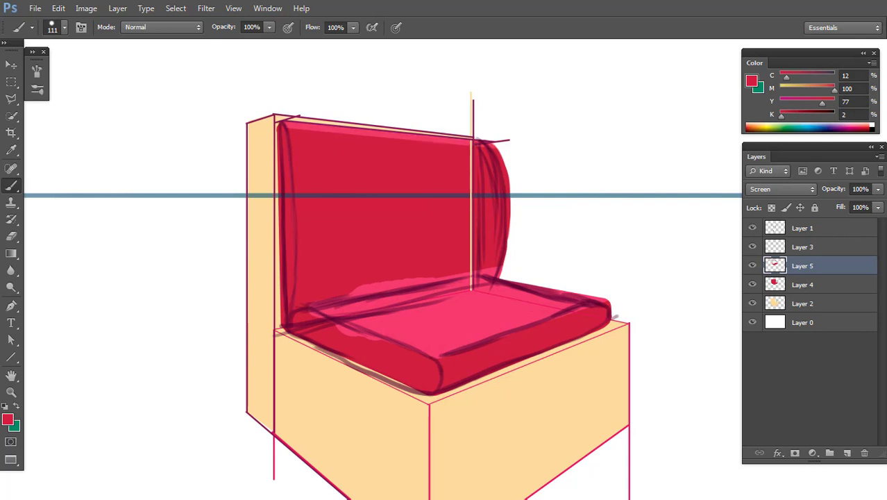
Switch the highlight layer to Normal blending and adjust it with Hue/Saturation at Saturation +28 and Lightness +29.
key("e")
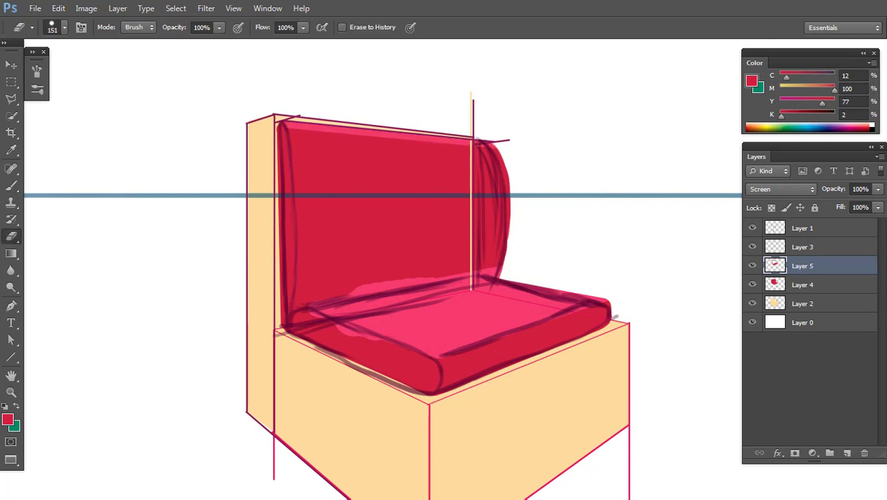
left_click_drag(358, 285, 425, 281)
left_click(782, 189)
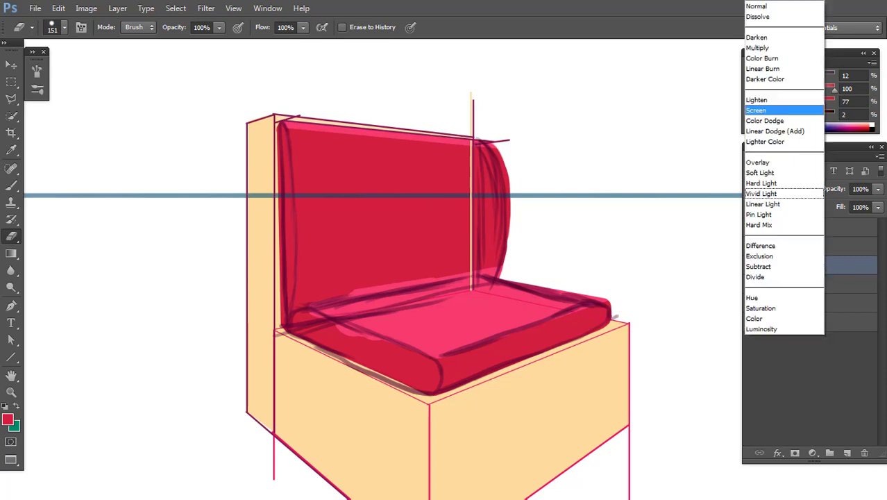
left_click(764, 7)
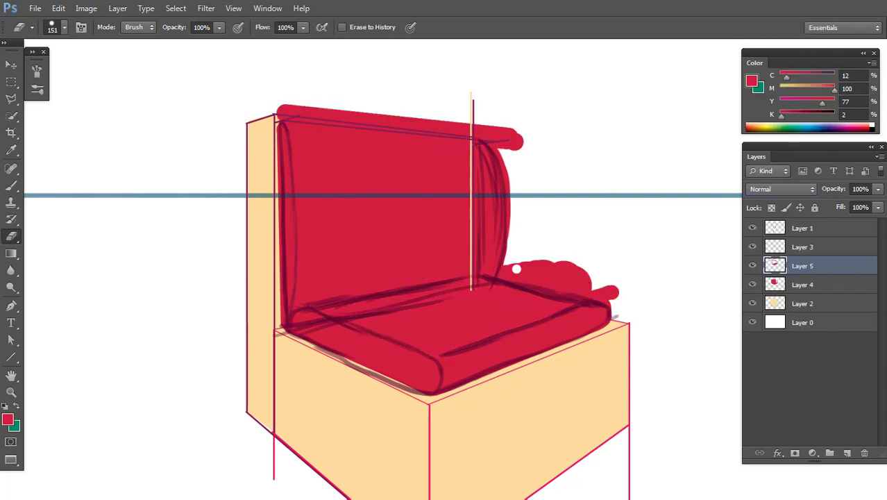
key("ctrl+u")
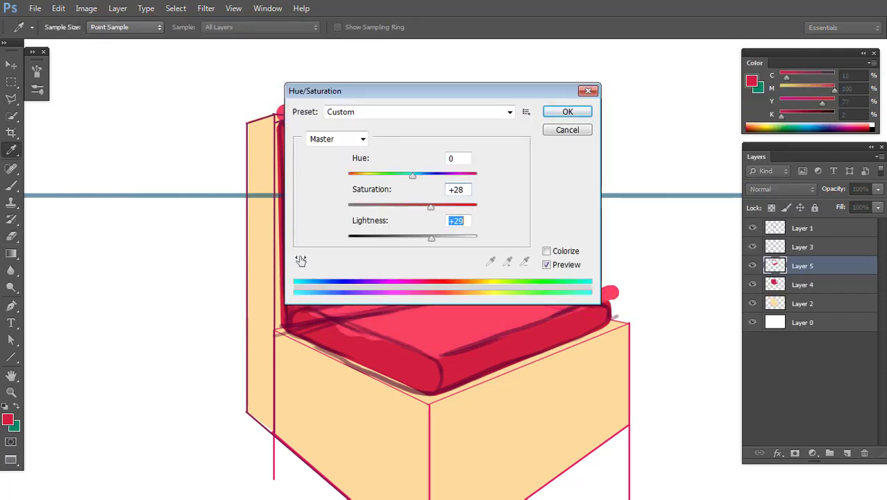
key("Return")
key("e")
left_click(752, 247)
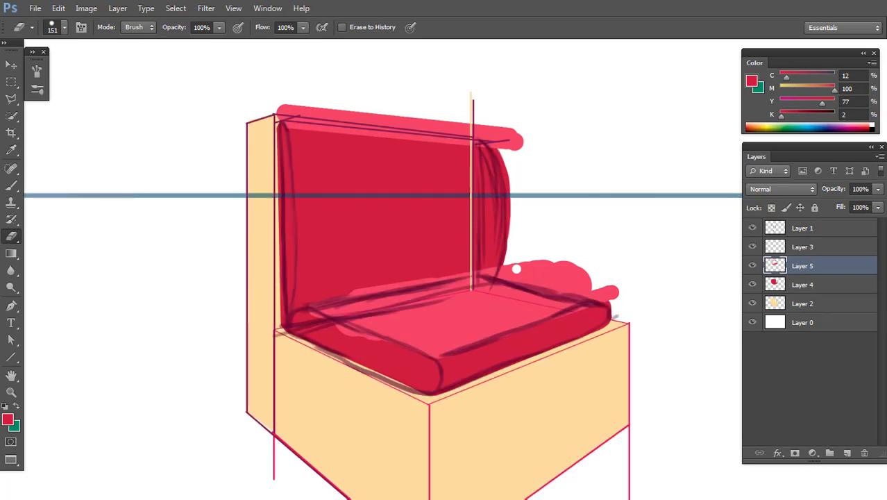
Polygon-select the excess highlight above the seat cushion's back edge, delete it, deselect, and clip Layer 5 to the red cushion layer.
key("l")
left_click(530, 236)
left_click(278, 301)
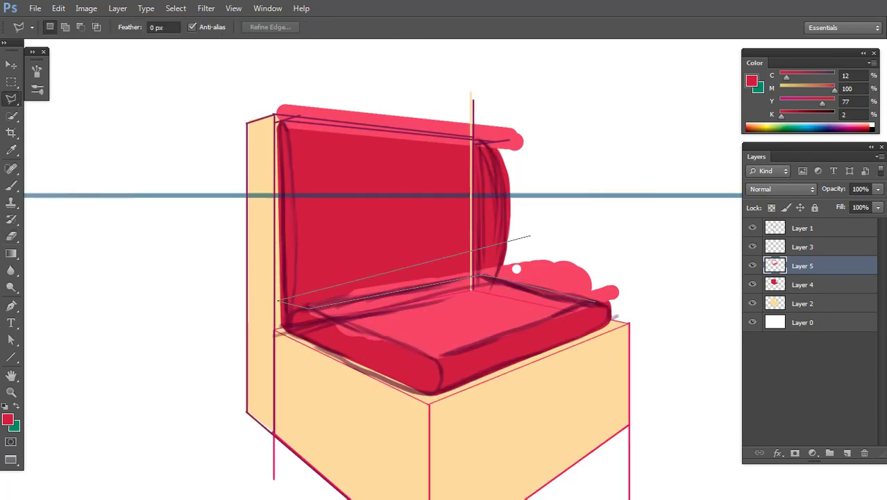
left_click(618, 309)
left_click(654, 292)
left_click(635, 205)
left_click(531, 237)
key("Delete")
key("ctrl+d")
key("ctrl+alt+g")
key("e")
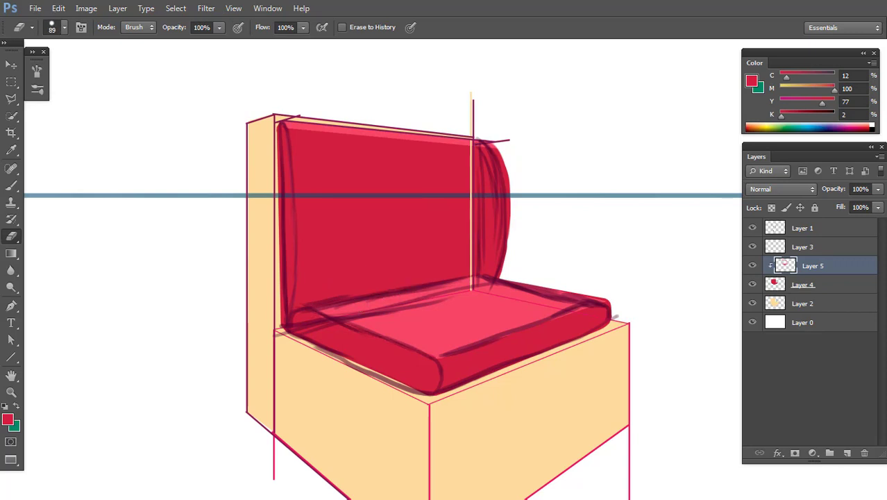
Sample the pink highlight colour, extend it along the seat cushion's back edge, and erase the spill onto the backrest.
key("b")
left_click(487, 305, "alt")
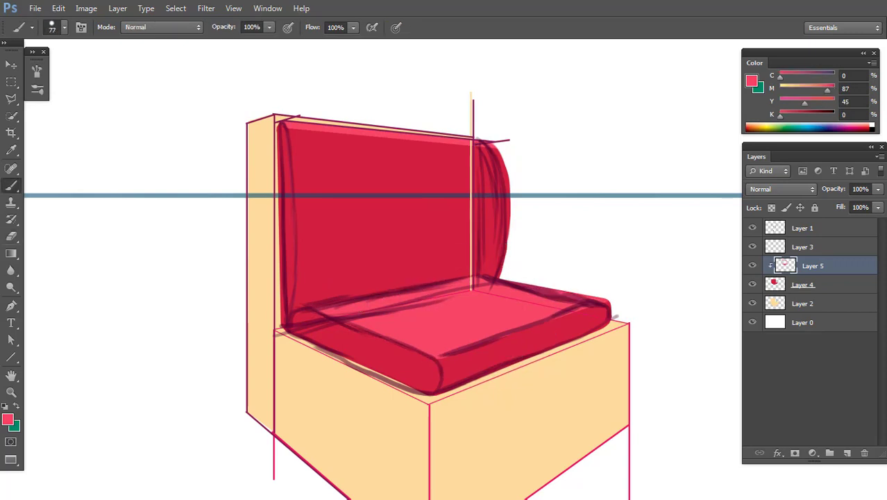
left_click_drag(305, 314, 490, 272)
key("e")
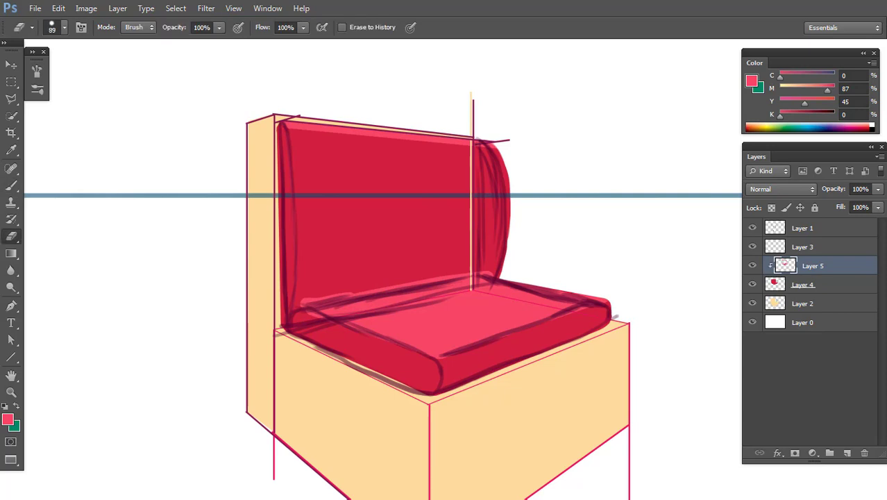
left_click_drag(306, 304, 443, 279)
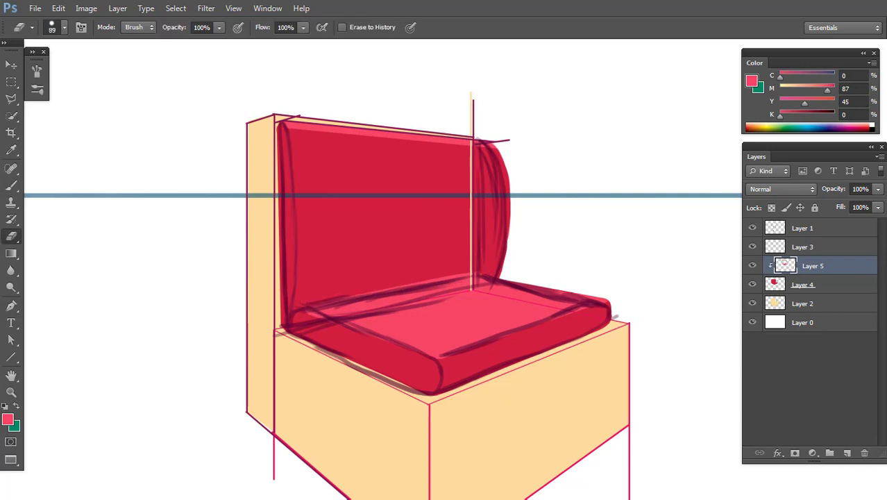
left_click_drag(347, 295, 478, 273)
left_click_drag(307, 317, 320, 312)
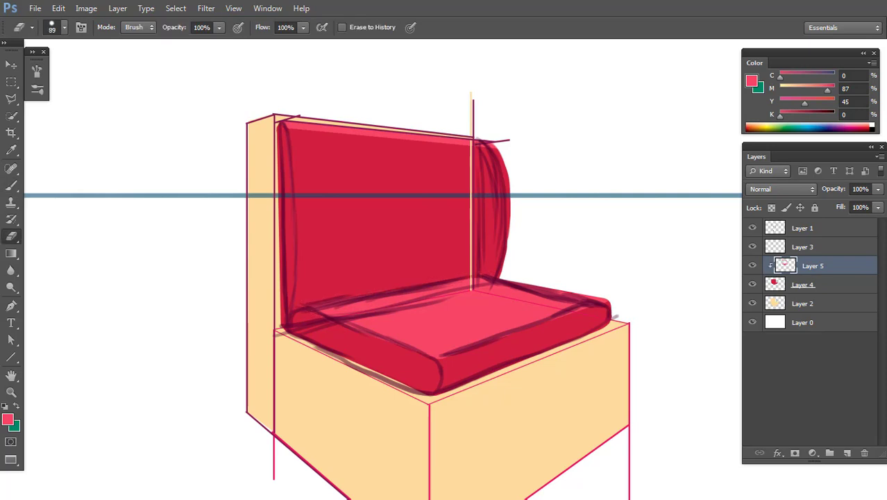
Add a new layer above the highlight layer and clip it to the red cushion layer.
left_click(753, 228)
left_click(752, 228)
key("ctrl+shift+n")
key("Return")
key("ctrl+alt+g")
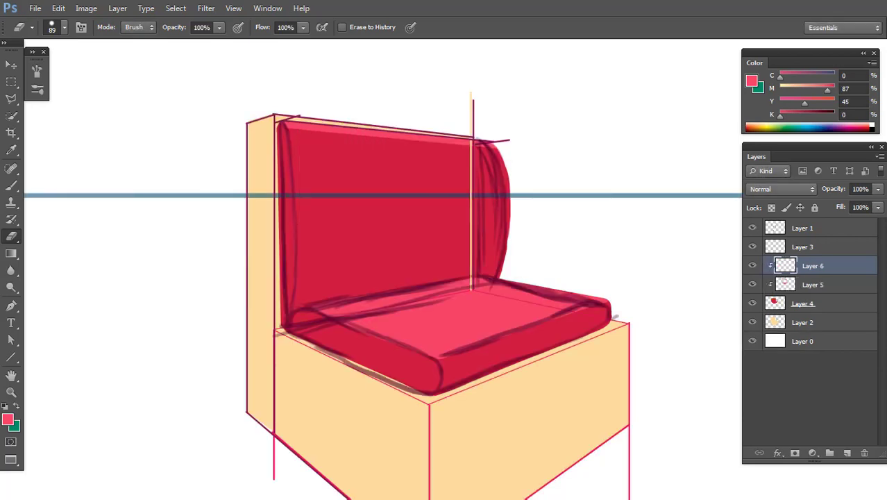
Paint the shaded left sides of the backrest and seat cushions dark greyish purple and tidy the seat's upper side edge.
key("b")
left_click(410, 369, "alt")
left_click(409, 368, "alt")
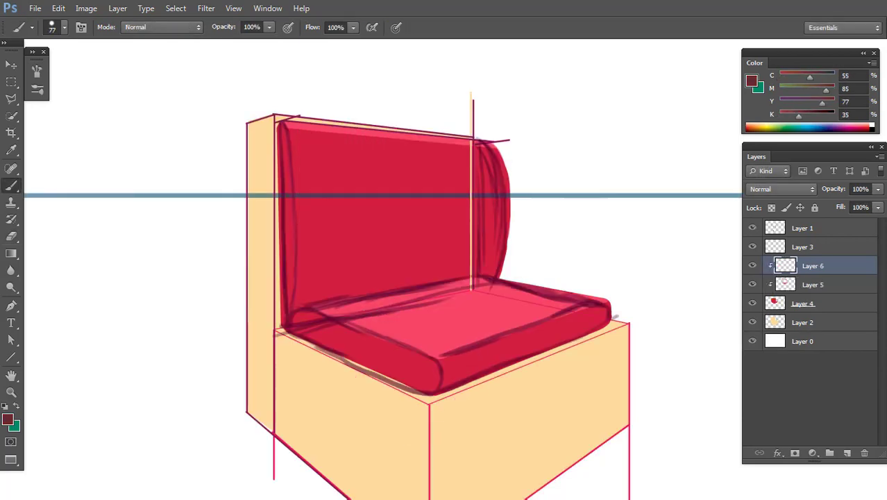
mouse_move(279, 123)
left_mouse_down()
mouse_move(293, 262)
mouse_move(285, 315)
mouse_move(436, 382)
mouse_move(427, 356)
mouse_move(334, 320)
mouse_move(375, 368)
mouse_move(415, 386)
left_mouse_up()
right_click(292, 321, "alt")
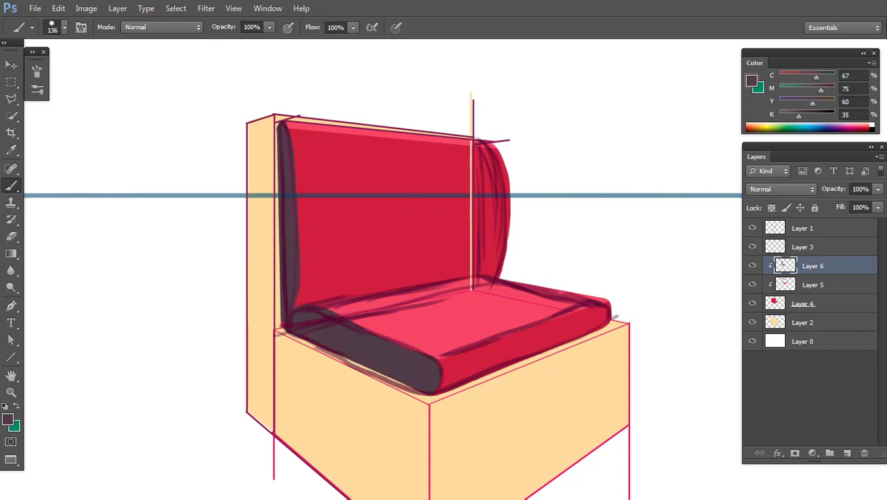
key("e")
left_click_drag(310, 308, 390, 340)
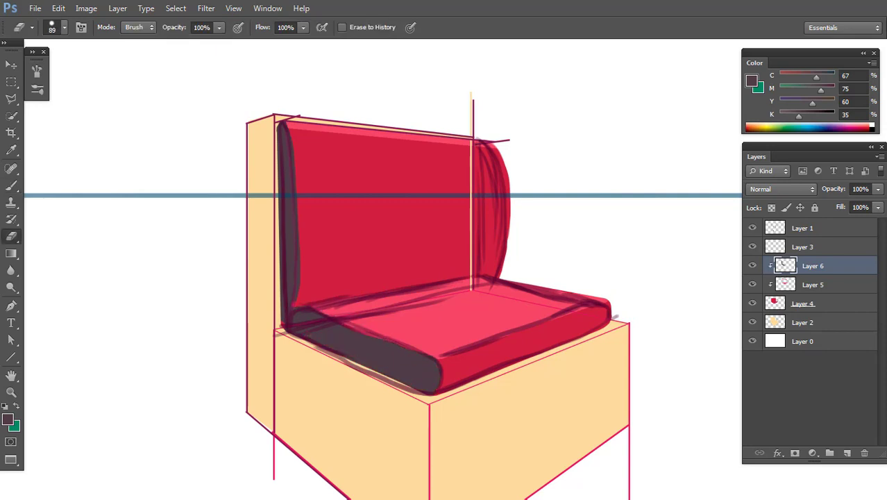
key("b")
left_click_drag(314, 309, 376, 336)
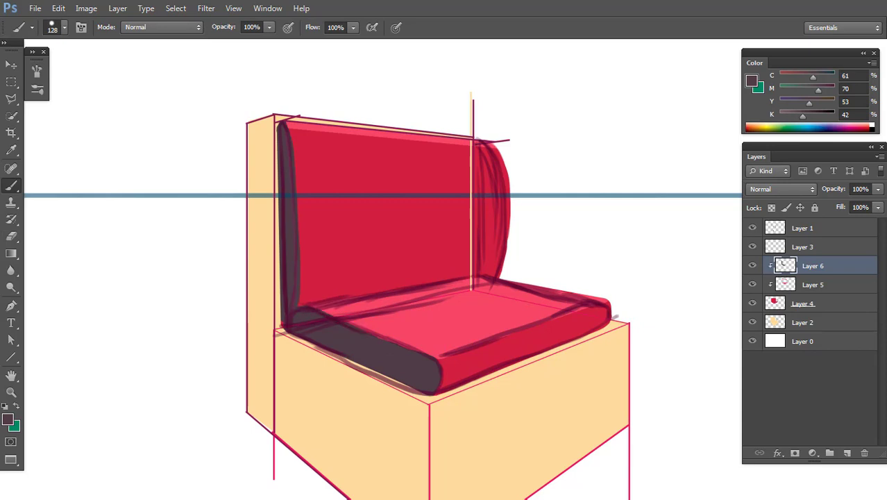
Adjust the shadow layer with Hue/Saturation, setting Saturation to +58 and Hue to 4.
key("ctrl+u")
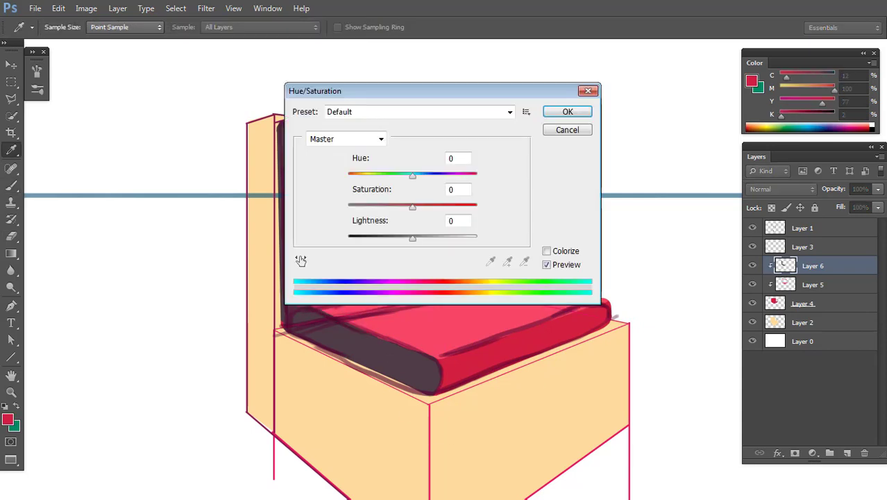
left_click_drag(347, 94, 493, 94)
mouse_move(556, 178)
left_mouse_down()
mouse_move(507, 179)
mouse_move(520, 178)
left_mouse_up()
key("Tab")
type("58")
key("shift+Tab")
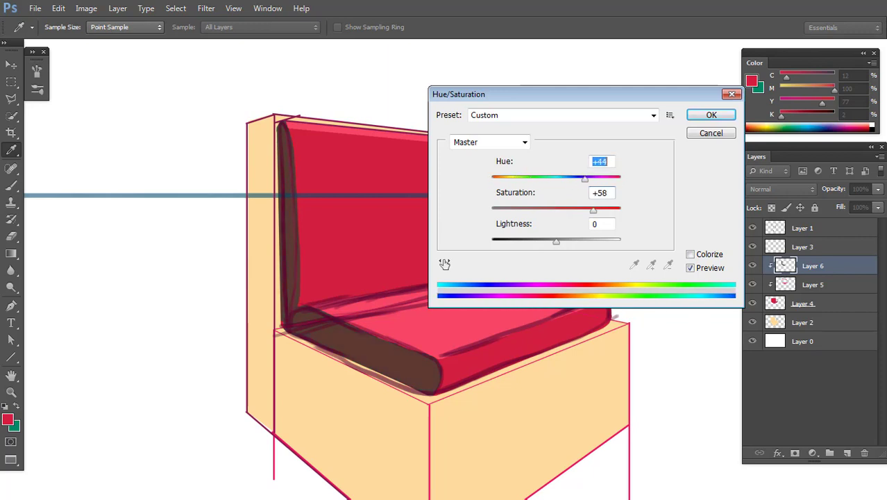
type("4")
key("Return")
Darken the red to 50% black and paint the seat cushion's entire front face with it.
key("b")
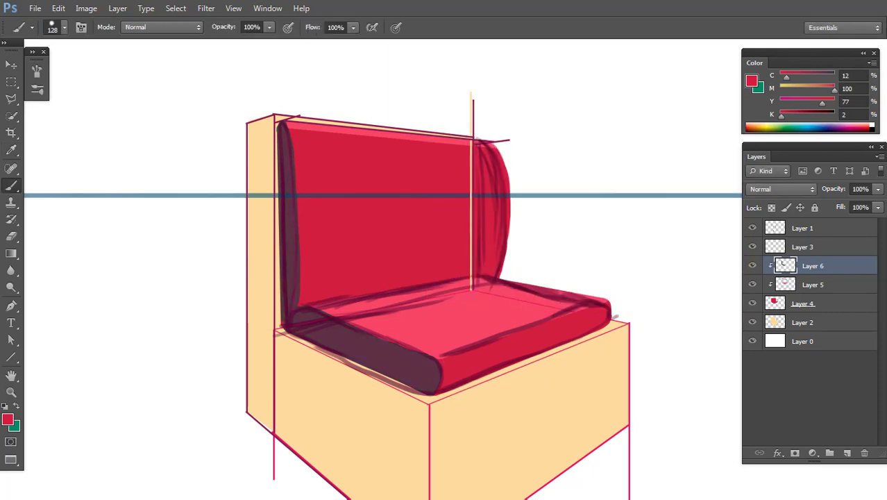
left_click_drag(781, 116, 808, 116)
left_click_drag(439, 370, 611, 314)
left_click_drag(479, 346, 593, 305)
left_click_drag(528, 326, 604, 299)
key("bracketleft")
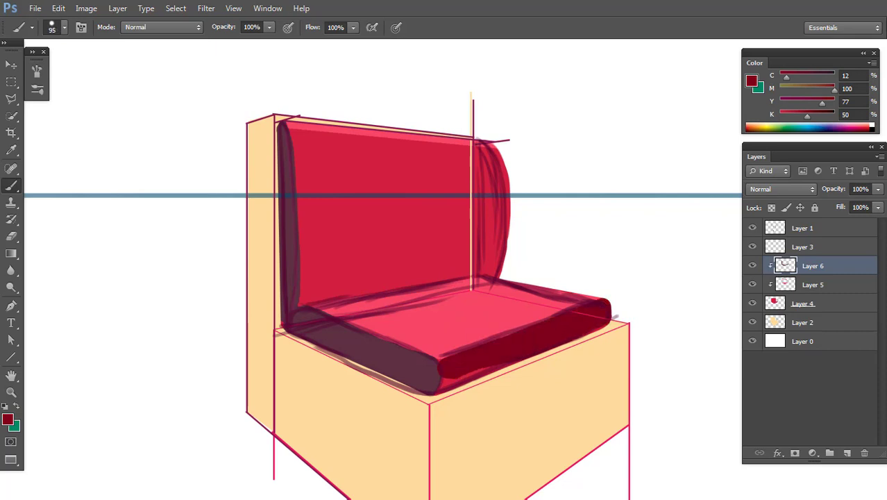
left_click_drag(437, 389, 526, 360)
left_click_drag(585, 335, 606, 325)
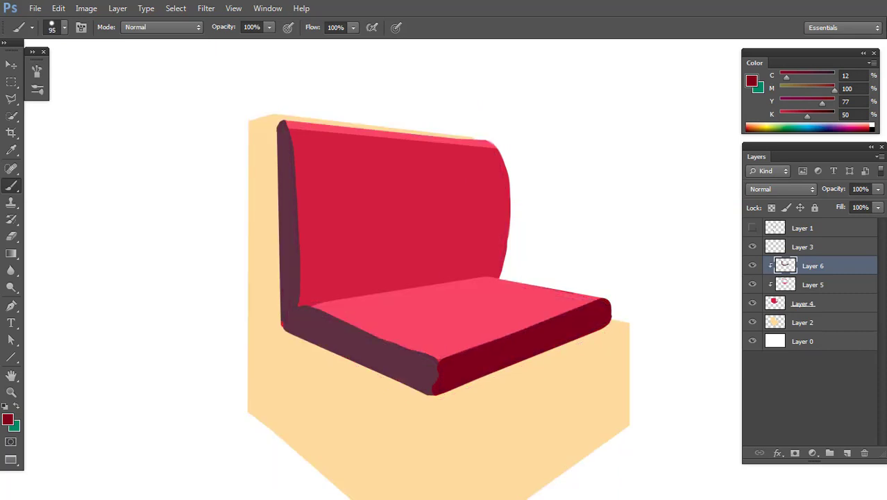
Trim the pink highlight on Layer 5 with the Eraser where the seat cushion meets the backrest.
left_click(813, 285)
key("e")
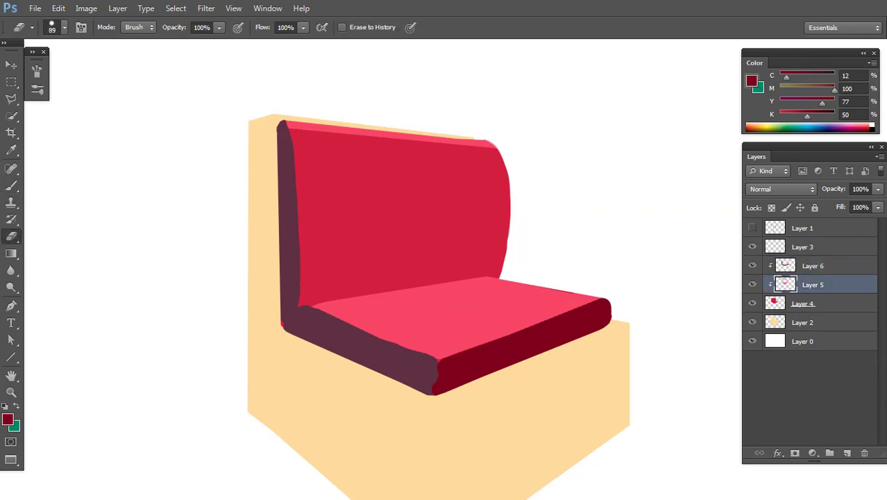
left_click_drag(334, 273, 503, 249)
Show the perspective path and move its guide point so the line follows the seat cushion's back edge.
key("ctrl+h")
key("a")
mouse_move(220, 304)
left_mouse_down()
mouse_move(249, 327)
mouse_move(247, 317)
left_mouse_up()
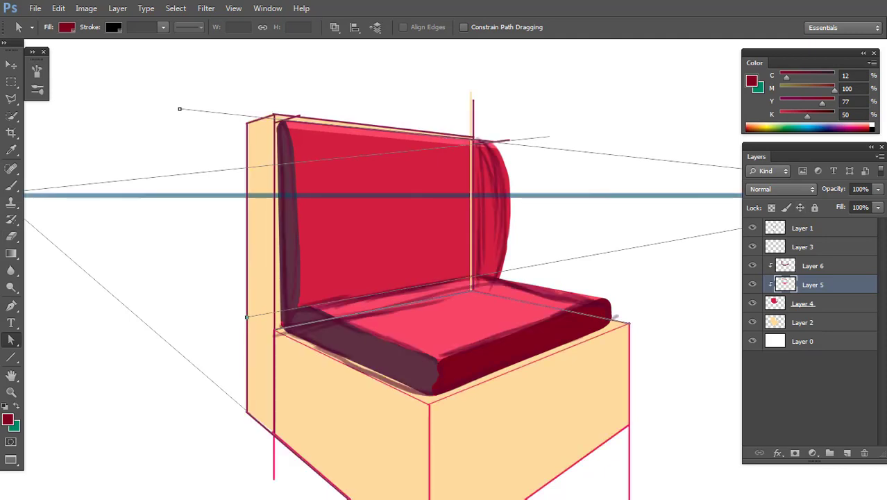
Hide the Layer 1 line work, erase the backrest cushion's outer right edge inward on Layer 4, and sample the pink highlight colour.
left_click(752, 228)
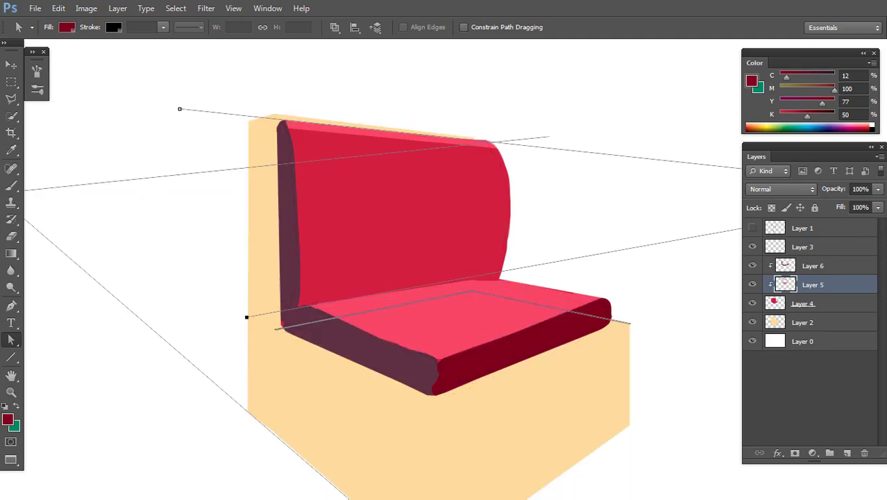
left_click(802, 303)
key("e")
mouse_move(508, 190)
left_mouse_down()
mouse_move(507, 247)
mouse_move(500, 270)
mouse_move(501, 187)
mouse_move(495, 273)
mouse_move(502, 278)
mouse_move(325, 301)
left_mouse_up()
key("b")
left_click(486, 286, "alt")
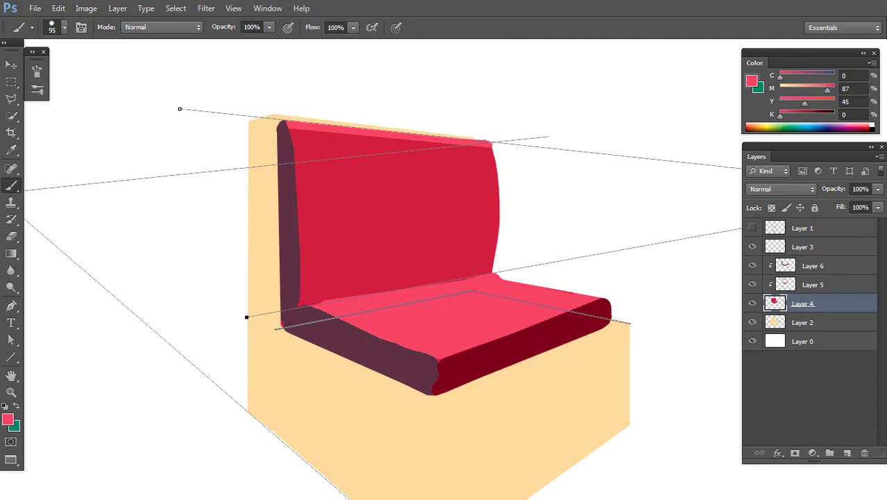
Swing the second perspective guide line down to follow the seat cushion's rear right edge and fine-tune the first guide's point.
key("ctrl+h")
key("ctrl+h")
key("a")
left_click_drag(549, 136, 637, 303)
left_click_drag(247, 316, 248, 316)
scroll(552, 247, "up", 1)
Show the Layer 1 line work and erase the backrest cushion's curved right edge further inward.
left_click(753, 228)
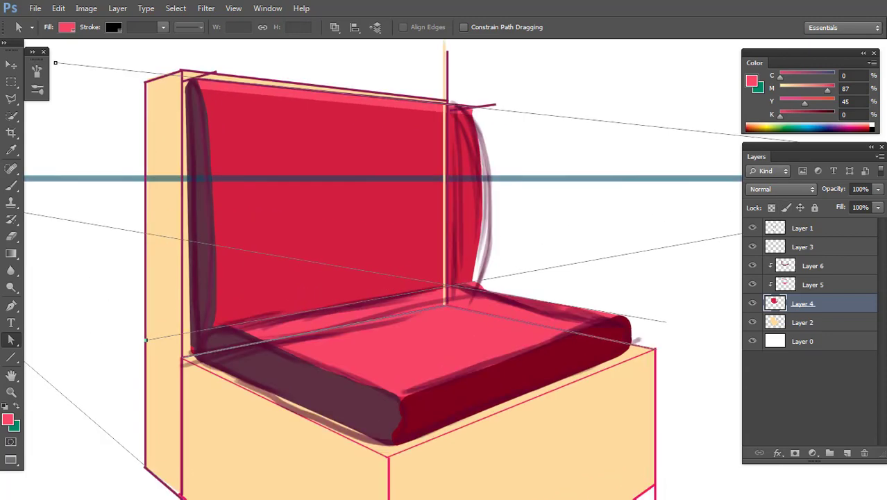
key("e")
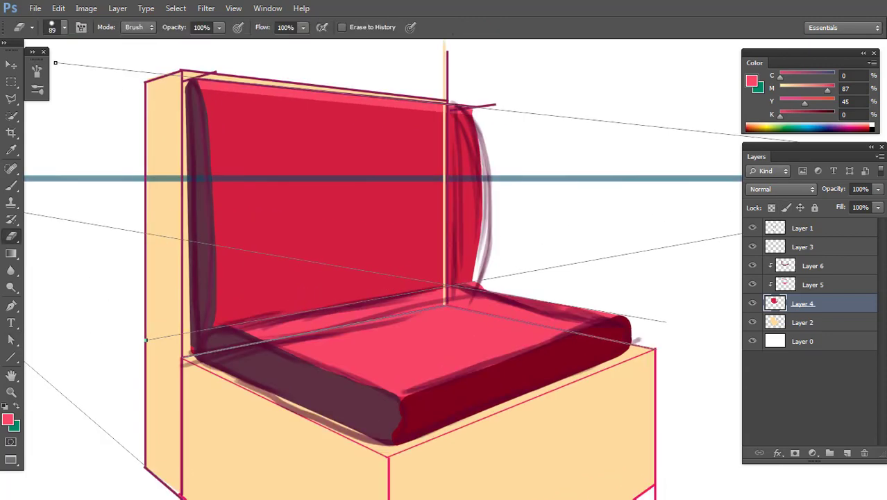
mouse_move(471, 111)
left_mouse_down()
mouse_move(472, 139)
mouse_move(464, 118)
mouse_move(477, 195)
mouse_move(470, 288)
mouse_move(464, 114)
left_mouse_up()
Reduce the eraser to 47 px and clean up the corner where the backrest's right edge meets the seat cushion.
right_click(481, 274, "alt")
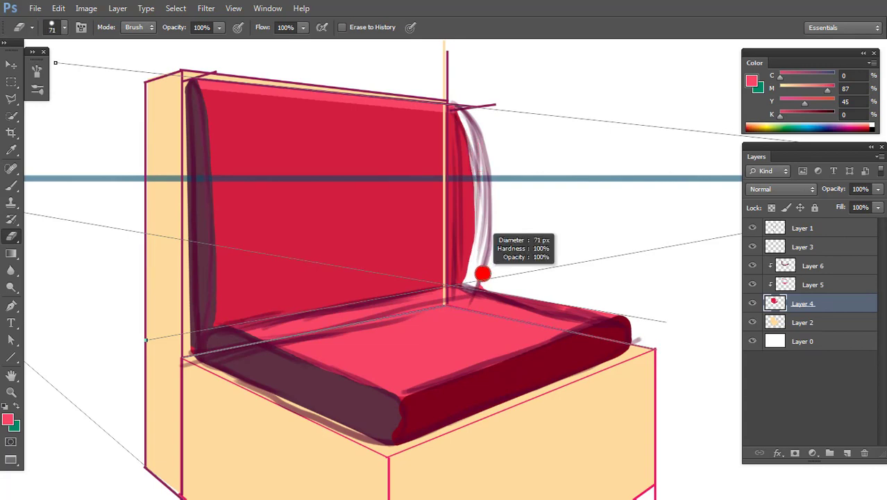
key("b")
scroll(479, 254, "up", 1)
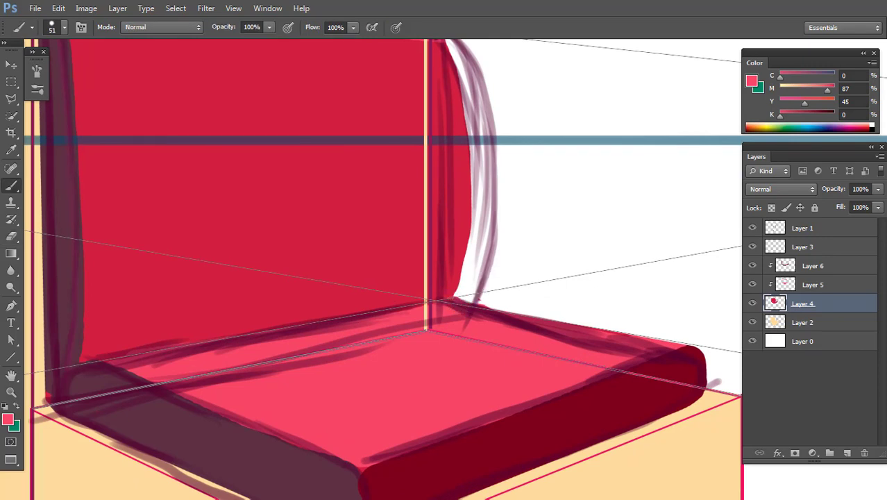
key("e")
right_click(465, 274, "alt")
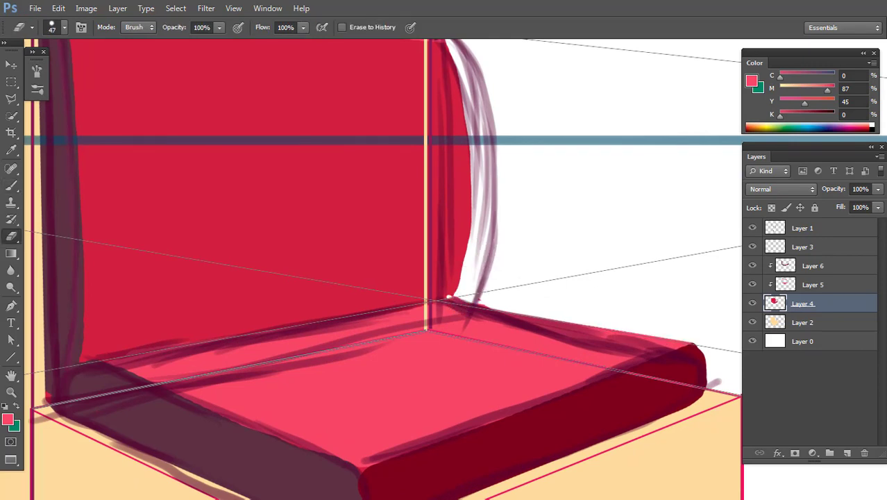
mouse_move(444, 297)
left_mouse_down()
mouse_move(470, 303)
mouse_move(458, 150)
mouse_move(457, 298)
left_mouse_up()
scroll(458, 305, "down", 2)
scroll(459, 306, "up", 1)
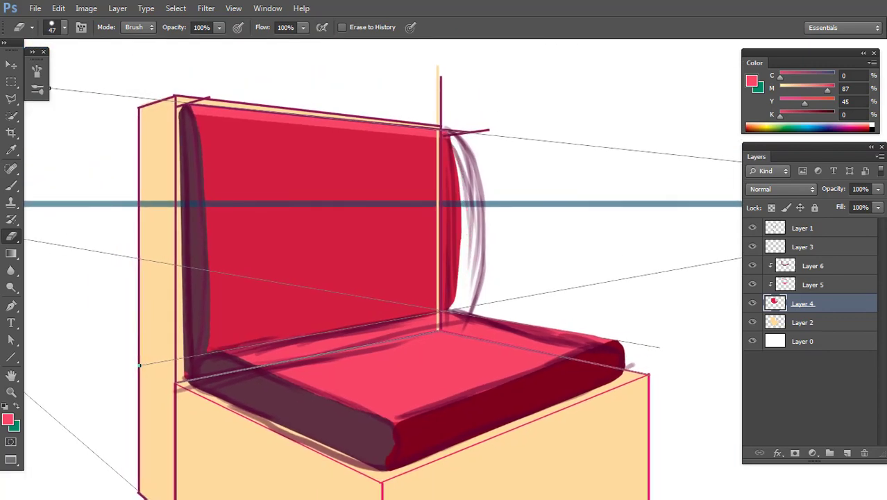
scroll(382, 277, "down", 3)
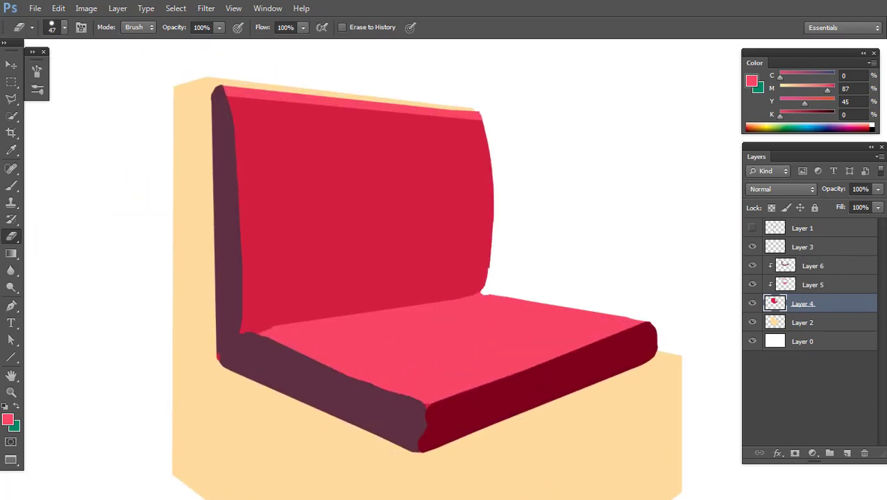
Paint pink on Layer 5 to fill the gaps along the seat cushion's back edge.
left_click(812, 285)
key("b")
left_click_drag(240, 332, 479, 295)
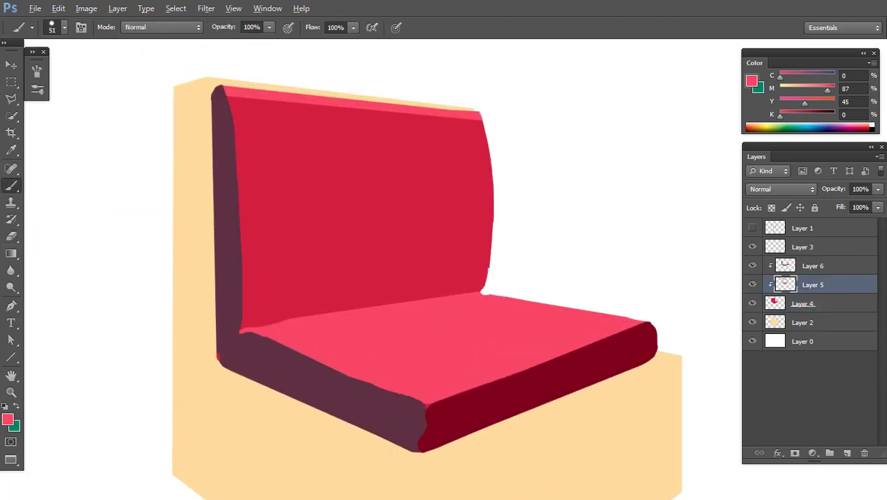
Sample the dark red and paint a 21 px seam on Layer 6 between backrest and seat, curving down the left side.
left_click(486, 410, "alt")
left_click(813, 266)
right_click(243, 304, "alt")
left_click(234, 331)
left_click(482, 293, "shift")
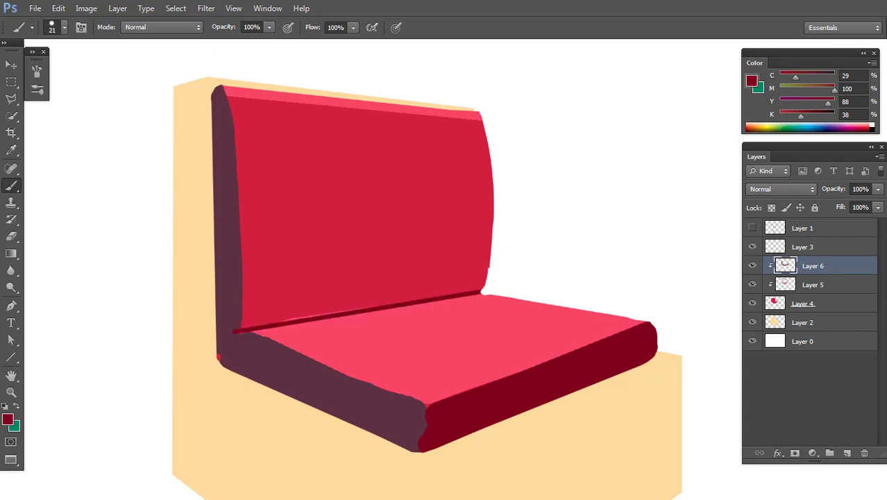
left_click_drag(235, 331, 219, 356)
key("ctrl+minus")
key("ctrl+plus")
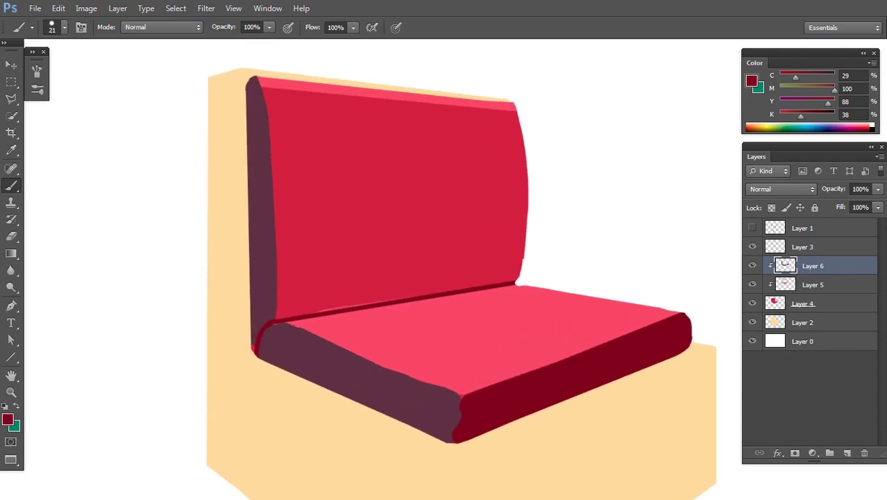
Try a thicker dark red seam between backrest and seat with a 71 px brush.
right_click(302, 306, "alt")
left_click(275, 327)
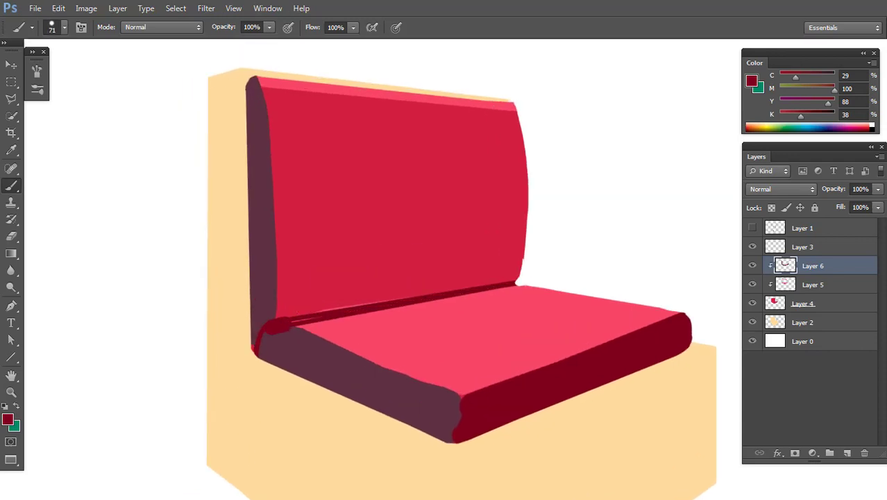
left_click(531, 287, "shift")
key("ctrl+minus")
key("ctrl+plus")
key("ctrl+plus")
key("ctrl+alt+z")
key("ctrl+alt+z")
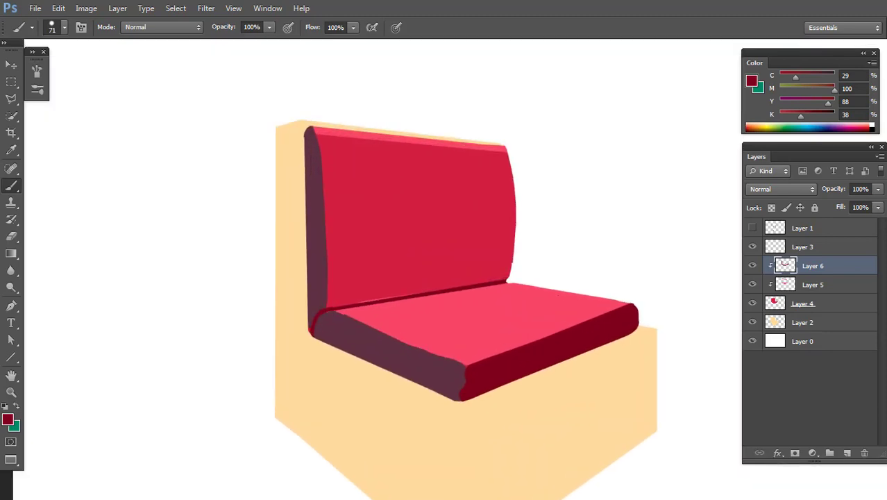
key("ctrl+plus")
Try erasing the pink on Layer 5 along the seat cushion's back edge with the 47 px eraser.
key("e")
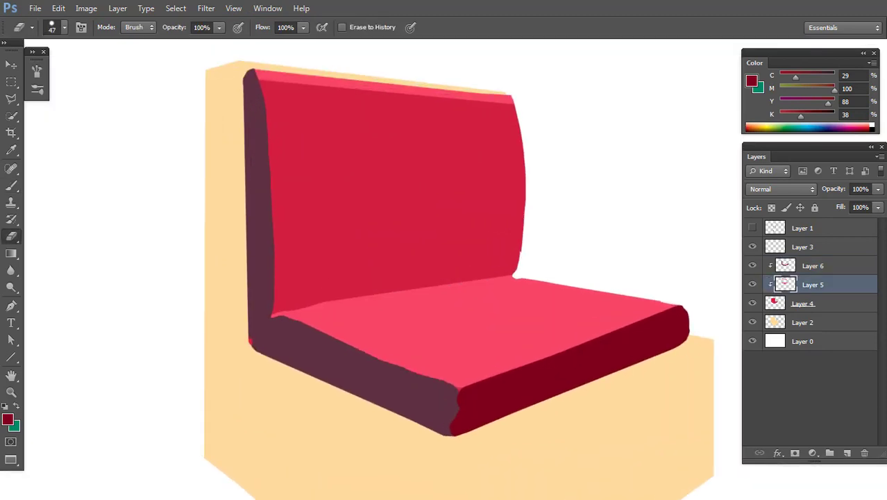
mouse_move(271, 316)
left_mouse_down()
mouse_move(468, 282)
mouse_move(457, 285)
left_mouse_up()
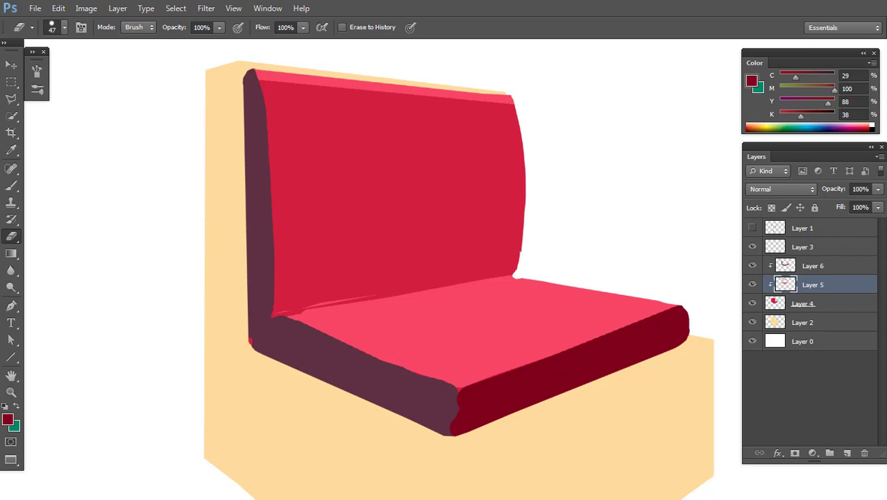
key("ctrl+alt+z")
key("ctrl+alt+z")
key("ctrl+alt+z")
Lock Layer 4's transparent pixels, then paint sampled pink along the seat's back right edge on Layer 4 and Layer 5.
key("alt+[")
key("/")
key("b")
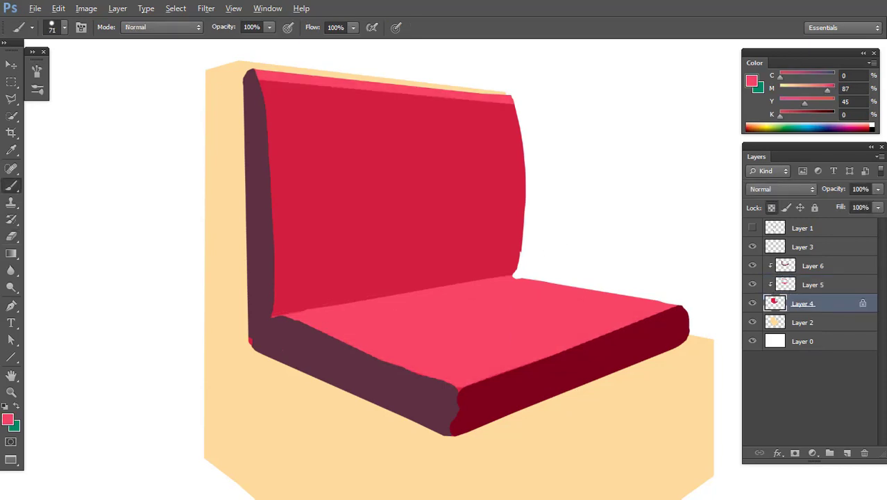
left_click(514, 271, "alt")
left_click_drag(525, 280, 645, 298)
key("alt+]")
left_click(569, 305, "alt")
left_click_drag(587, 292, 643, 298)
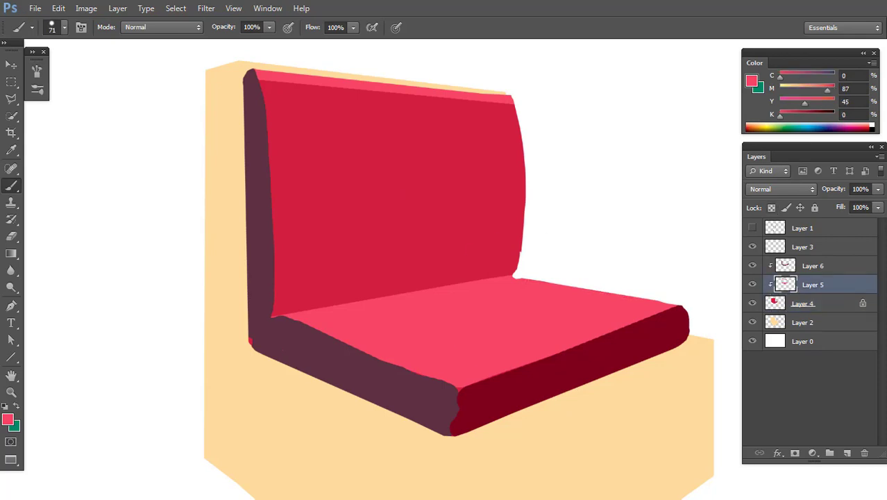
Make Layer 6 active, choose the streaky 44 px brush with Transfer enabled, and review its tip settings.
key("v")
key("alt+]")
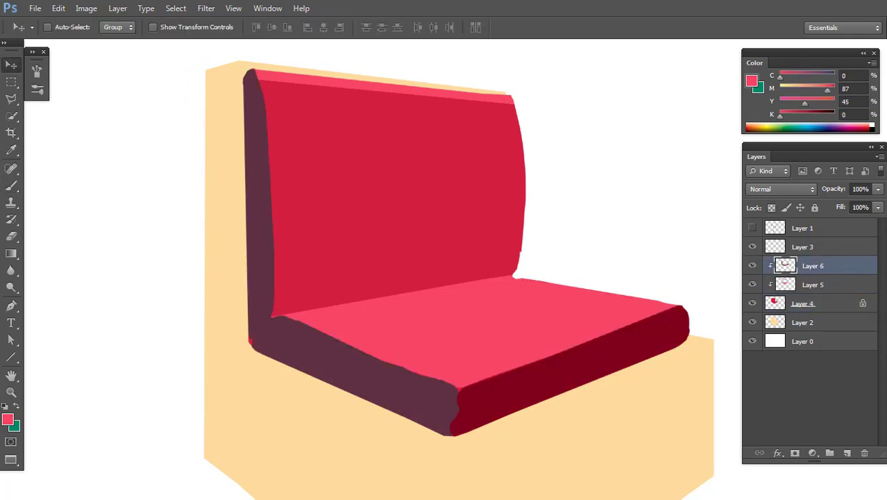
key("e")
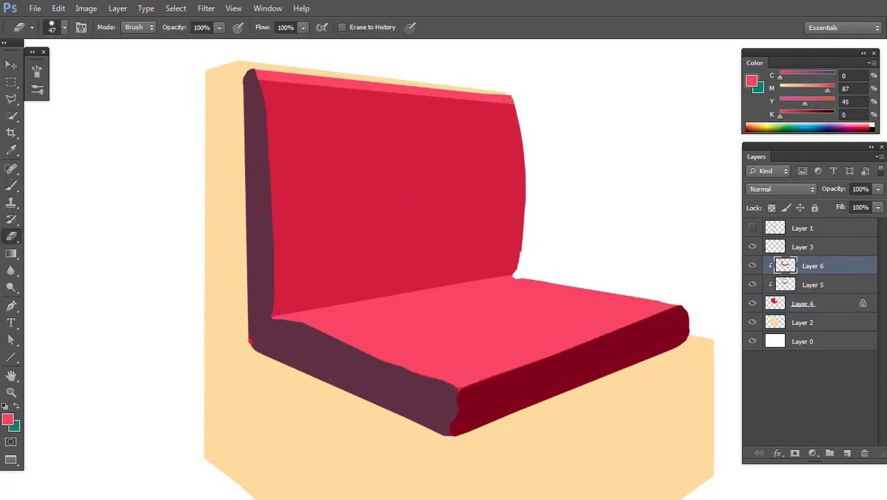
key("b")
right_click(479, 310)
scroll(563, 424, "down", 2)
key("Escape")
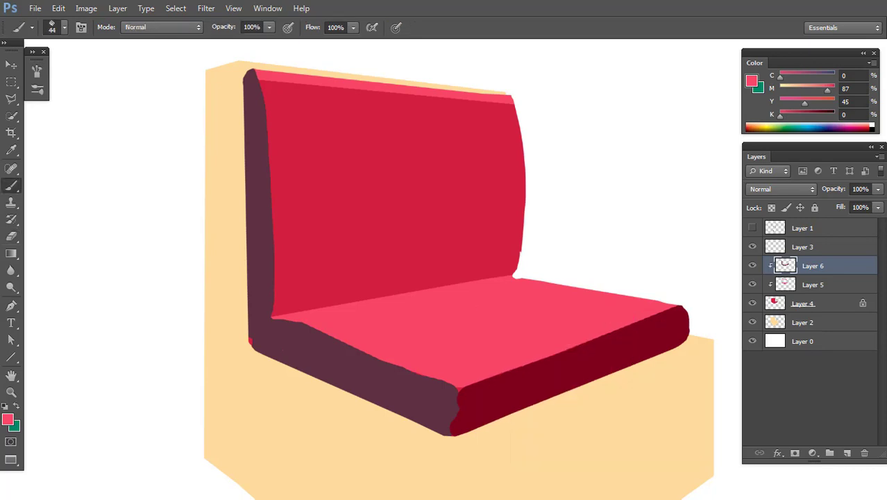
key("F5")
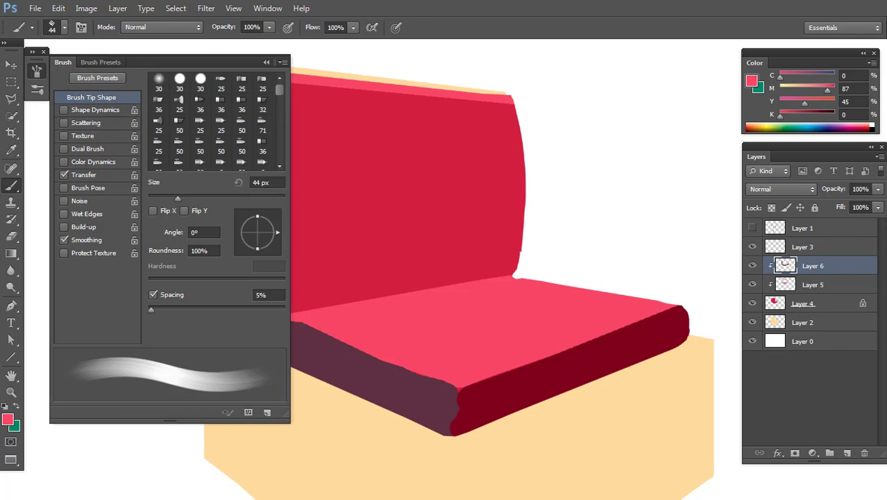
key("F5")
Add a new layer above Layer 6, set it to Multiply and clip it to Layer 4.
key("ctrl+shift+n")
key("Return")
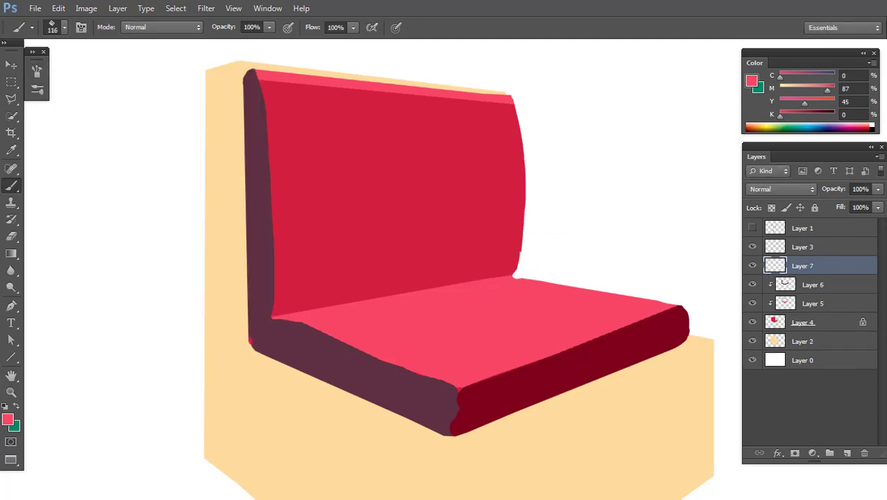
left_click(783, 189)
left_click(784, 47)
key("ctrl+alt+g")
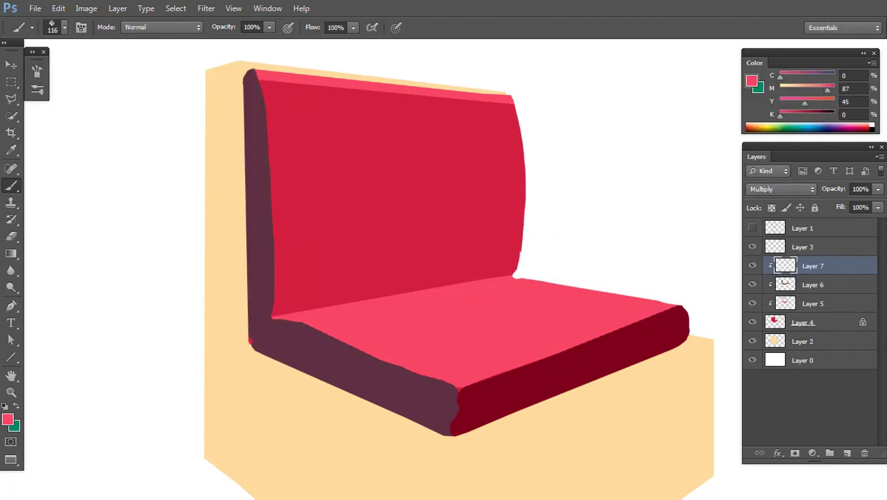
Move the Multiply layer directly above Layer 4 and brush sampled backrest red in 116 px streaks over the backrest's lower left.
left_click(285, 298, "alt")
mouse_move(274, 323)
left_mouse_down()
mouse_move(291, 299)
mouse_move(320, 309)
left_mouse_up()
key("ctrl+bracketleft")
key("ctrl+bracketleft")
left_click_drag(295, 257, 297, 311)
left_click_drag(346, 236, 347, 297)
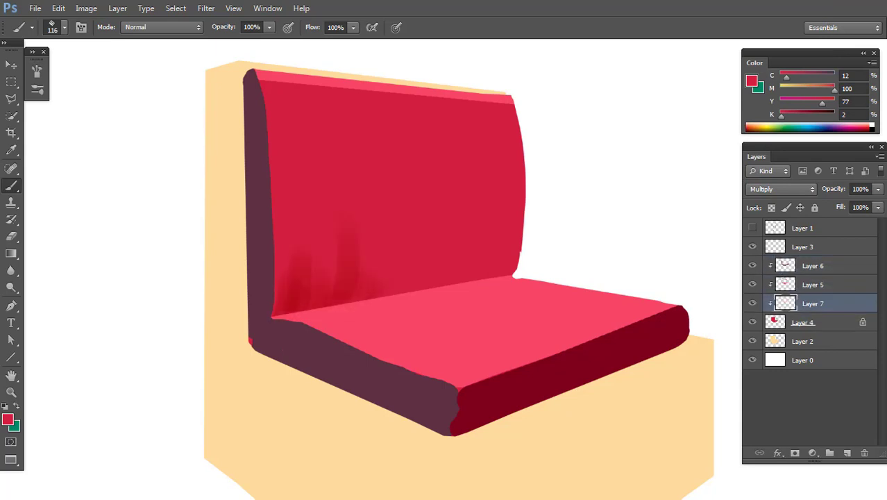
Continue the vertical red shading streaks along the backrest's lower edge from the middle to the right side.
left_click_drag(378, 267, 378, 296)
left_click_drag(411, 267, 411, 291)
mouse_move(443, 256)
left_mouse_down()
mouse_move(442, 278)
mouse_move(470, 282)
left_mouse_up()
left_click_drag(501, 233, 501, 278)
left_click_drag(400, 262, 400, 294)
left_click_drag(427, 259, 427, 289)
left_click_drag(387, 265, 386, 294)
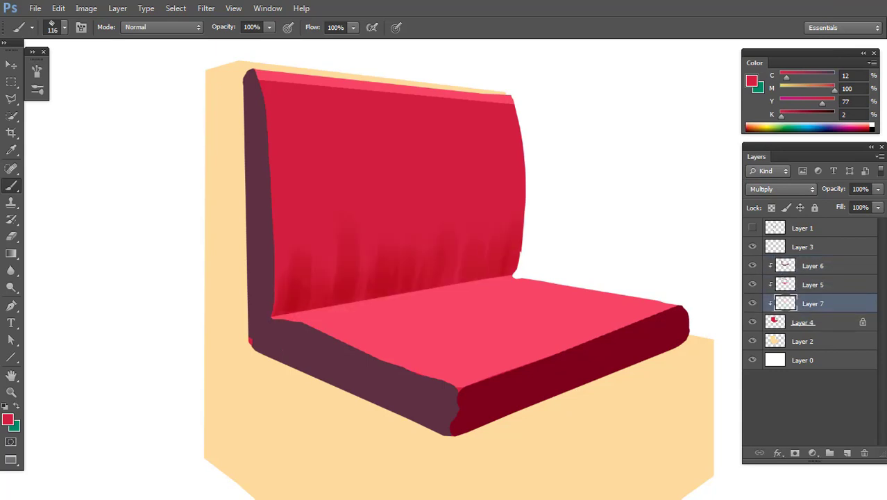
Brush red shading streaks down from the backrest's top edge, working across to its curved right side.
scroll(459, 279, "up", 1)
mouse_move(276, 103)
left_mouse_down()
mouse_move(276, 125)
mouse_move(294, 125)
left_mouse_up()
left_click_drag(317, 106, 318, 119)
left_click_drag(371, 108, 372, 144)
left_click_drag(401, 114, 401, 154)
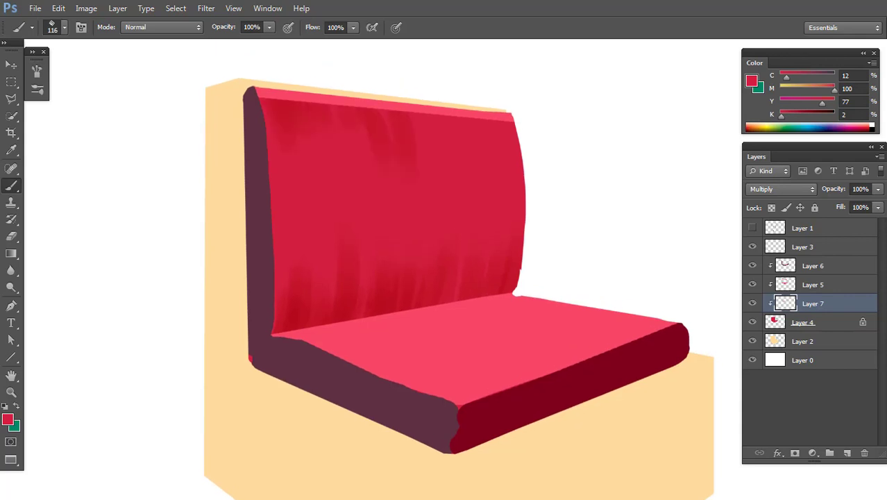
left_click_drag(429, 115, 430, 167)
left_click_drag(463, 117, 464, 156)
left_click_drag(501, 122, 501, 151)
left_click_drag(516, 157, 516, 193)
Lengthen and layer the red streaks on the upper backrest to fill the gaps from left to right.
left_click_drag(302, 114, 302, 186)
left_click_drag(272, 99, 272, 204)
left_click_drag(349, 119, 349, 180)
left_click_drag(368, 126, 369, 190)
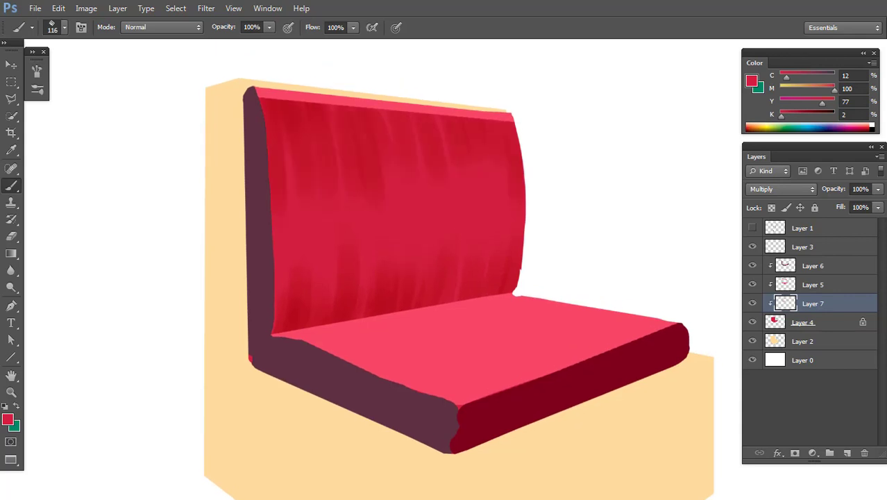
left_click_drag(400, 157, 399, 191)
left_click_drag(440, 179, 440, 189)
left_click_drag(468, 164, 468, 171)
left_click_drag(486, 160, 486, 173)
Lock Layer 6's transparent pixels and soften the seat's front corner with the sampled dark red using a 70 px brush.
left_click_drag(459, 280, 441, 269)
left_click(577, 347, "alt")
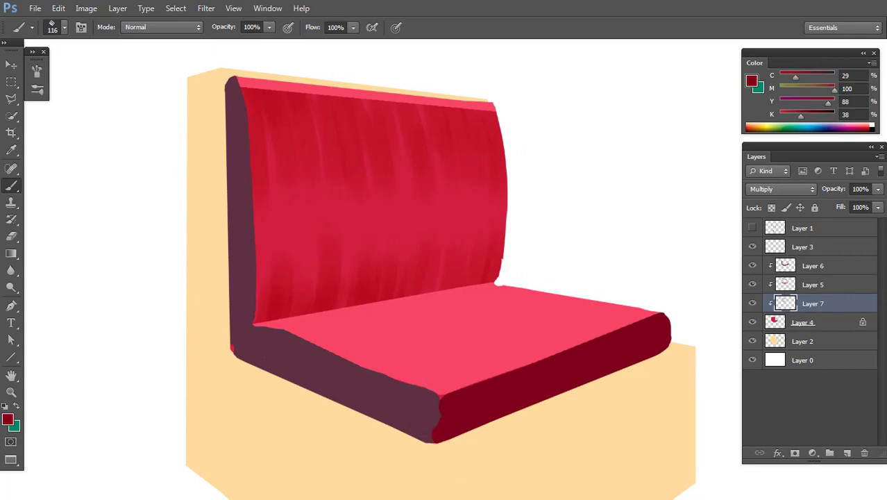
key("alt+bracketright")
key("slash")
key("bracketleft")
key("bracketleft")
key("bracketleft")
key("bracketleft")
mouse_move(425, 404)
left_mouse_down()
mouse_move(429, 429)
mouse_move(429, 420)
left_mouse_up()
Sample the blended purple-maroon at the corner and brush it over the seat's front side, enlarging the brush to 160 px.
left_click(410, 410, "alt")
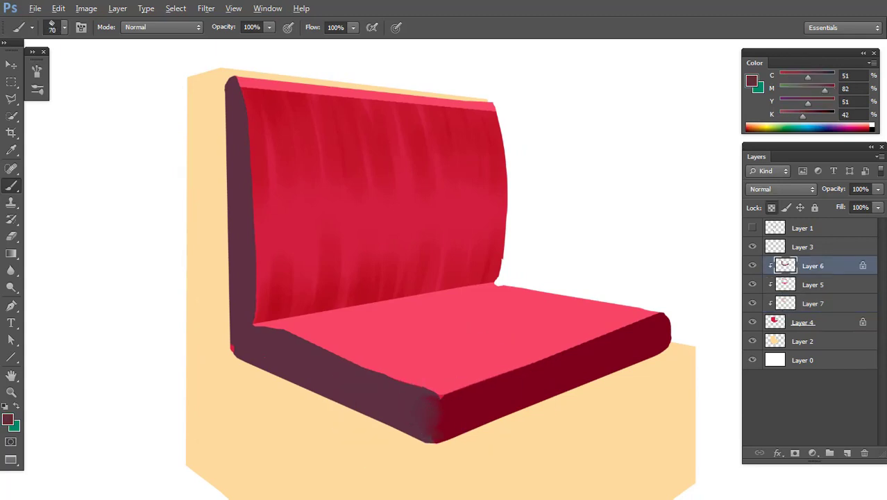
left_click(431, 416, "alt")
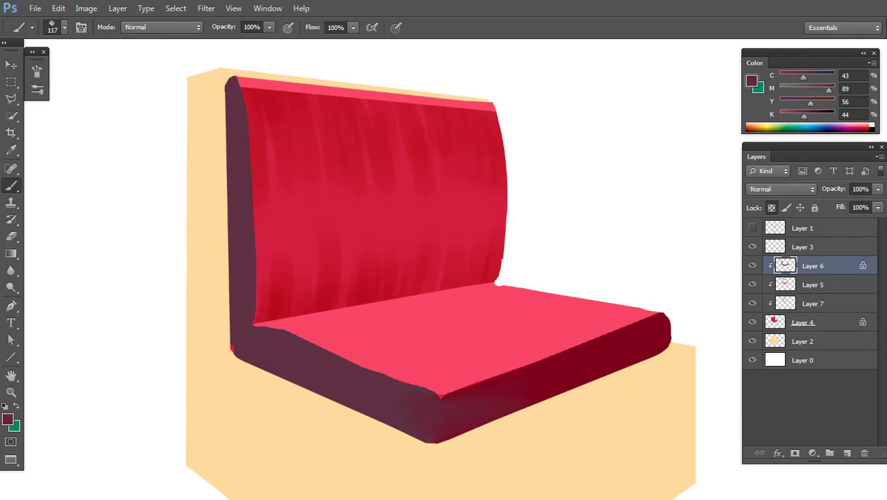
left_click_drag(479, 389, 546, 385)
key("bracketright")
key("bracketright")
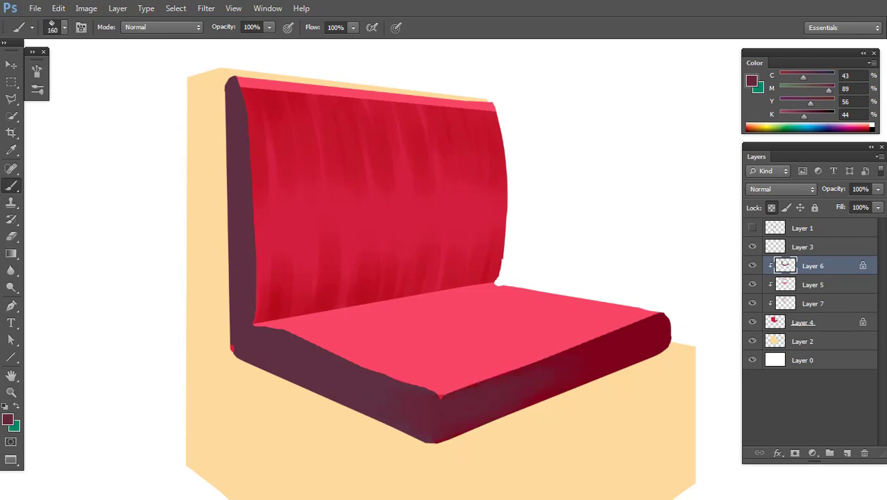
Sample the deep red at the front side's far end and blend it along the side toward the corner.
left_click(656, 340, "alt")
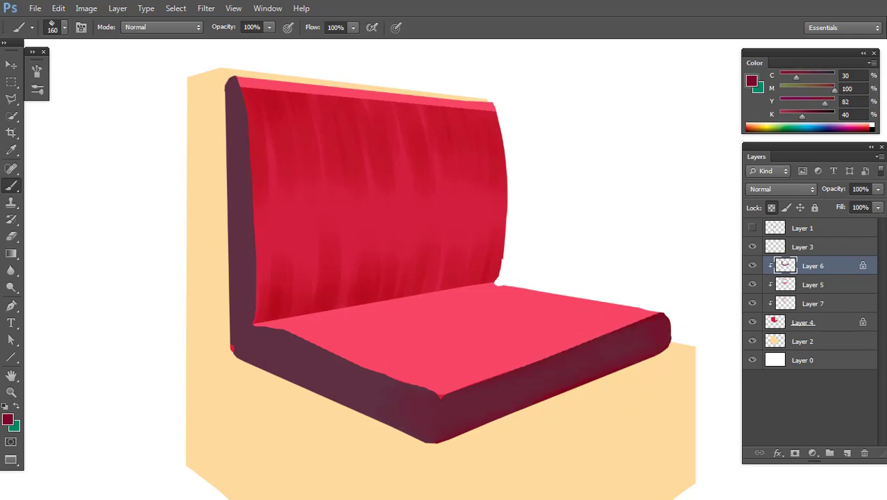
left_click_drag(603, 356, 640, 342)
left_click_drag(443, 421, 497, 390)
Set a lighter maroon (C 37, M 88, Y 55, K 24) and highlight the seat's front corner and left side's upper edge.
left_click(389, 403, "alt")
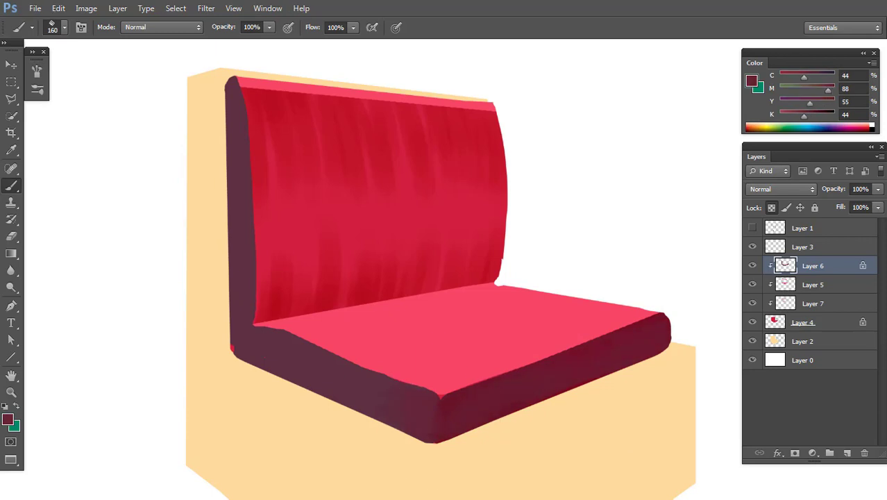
left_click(425, 397, "alt")
right_click(417, 326, "alt")
mouse_move(425, 397)
left_mouse_down()
mouse_move(439, 389)
mouse_move(424, 393)
mouse_move(432, 404)
left_mouse_up()
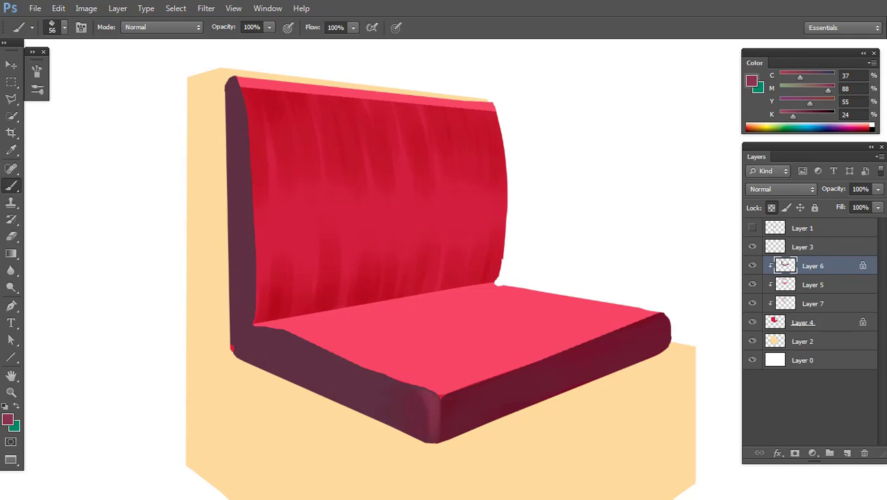
left_click_drag(335, 360, 421, 397)
Highlight the inner edge of the backrest's left side with a 98 px brush and blend the seat's corner highlight.
left_click_drag(241, 97, 245, 136)
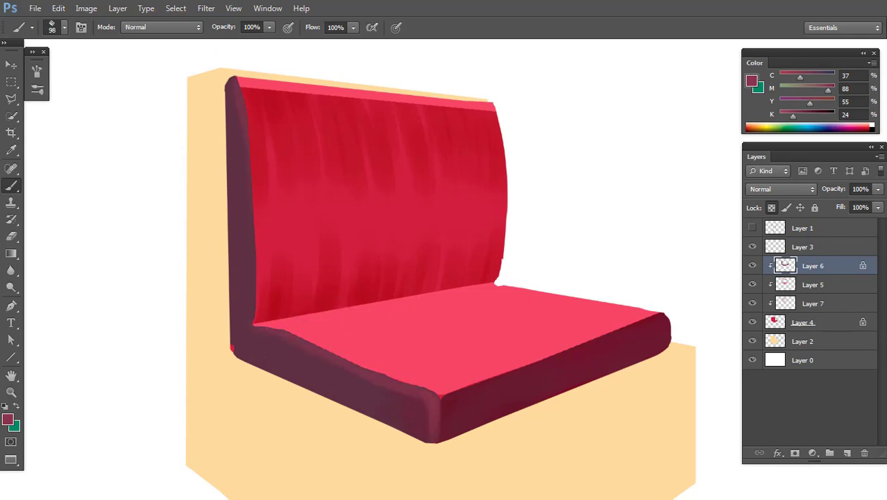
left_click_drag(248, 190, 251, 256)
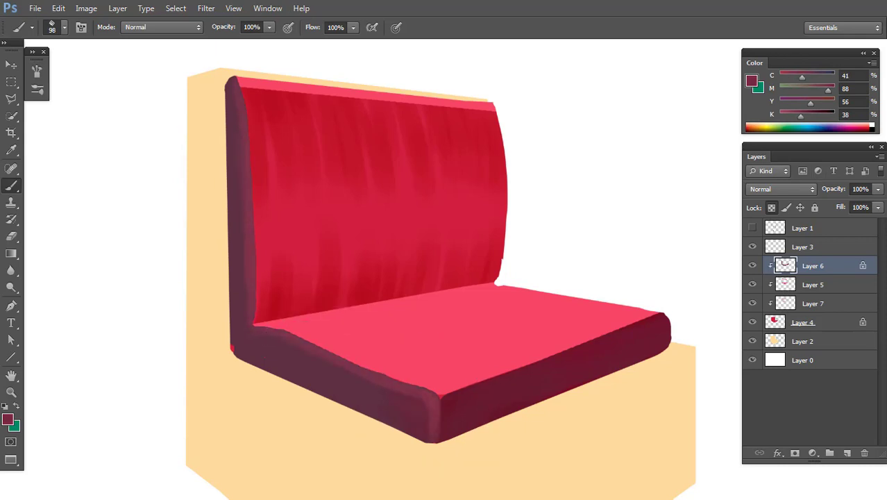
left_click(430, 404, "alt")
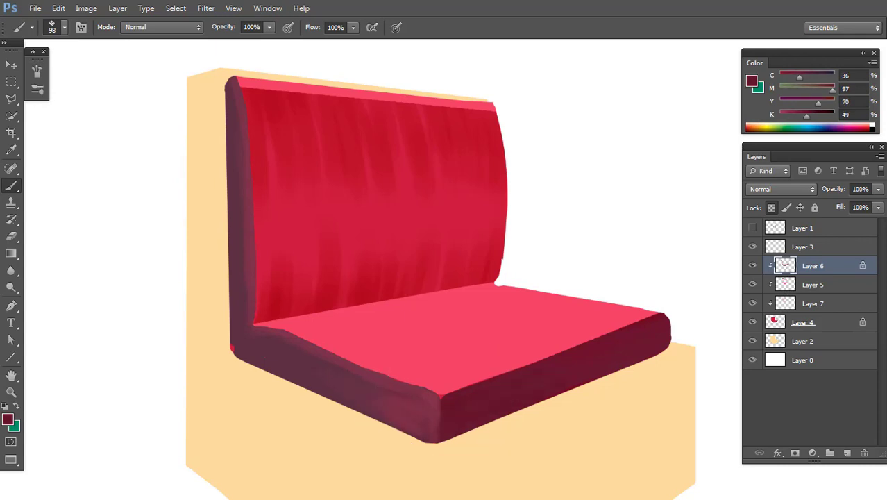
On Layer 7, darken the sampled red to K 40 and brush deeper shading along the backrest's top edge.
left_click(813, 303)
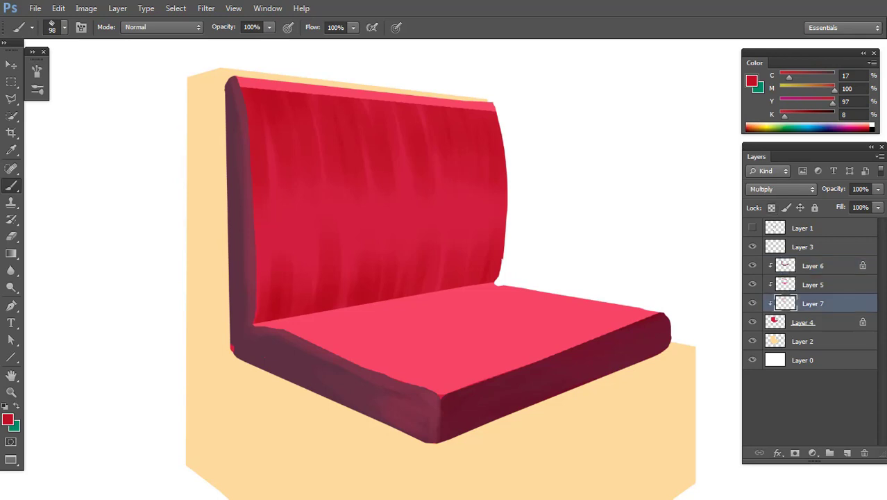
mouse_move(243, 89)
left_mouse_down()
mouse_move(256, 118)
mouse_move(275, 127)
left_mouse_up()
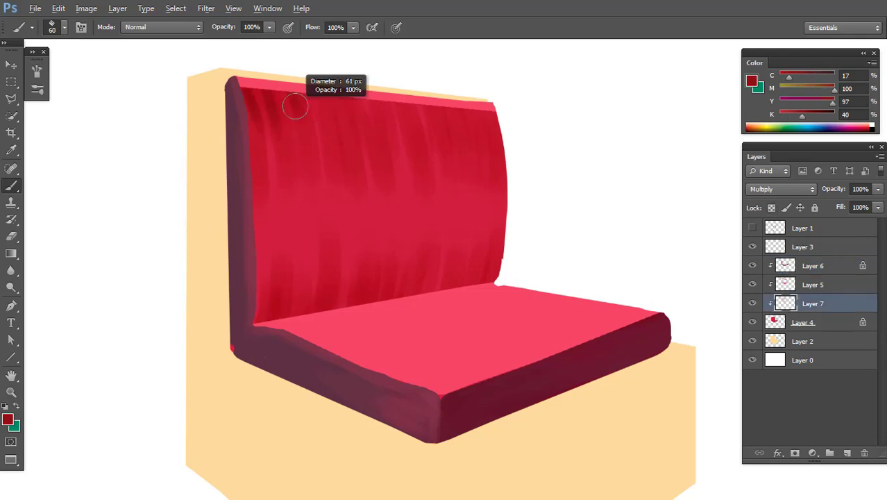
mouse_move(316, 98)
left_mouse_down()
mouse_move(340, 127)
mouse_move(389, 127)
left_mouse_up()
mouse_move(344, 98)
left_mouse_down()
mouse_move(362, 119)
mouse_move(416, 136)
left_mouse_up()
left_click_drag(420, 108, 496, 142)
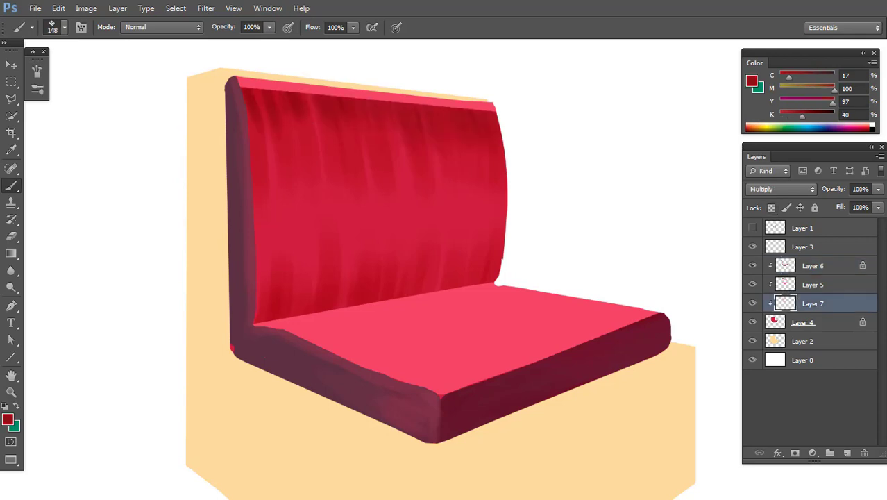
Deepen the streaks at the backrest's upper left and lower left with the dark red and a 148 px brush.
left_click_drag(285, 93, 270, 125)
left_click_drag(253, 91, 271, 149)
left_click_drag(298, 96, 329, 185)
left_click_drag(259, 303, 271, 320)
left_click_drag(254, 278, 275, 323)
mouse_move(288, 280)
left_mouse_down()
mouse_move(319, 315)
mouse_move(346, 288)
left_mouse_up()
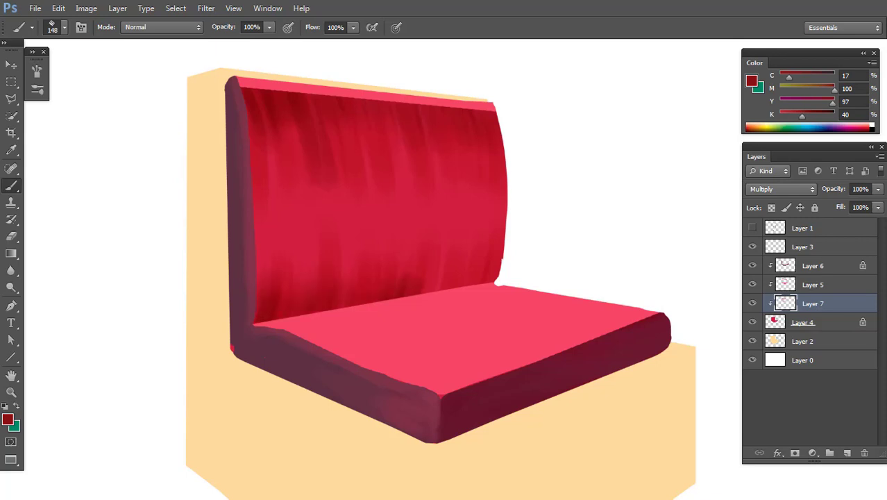